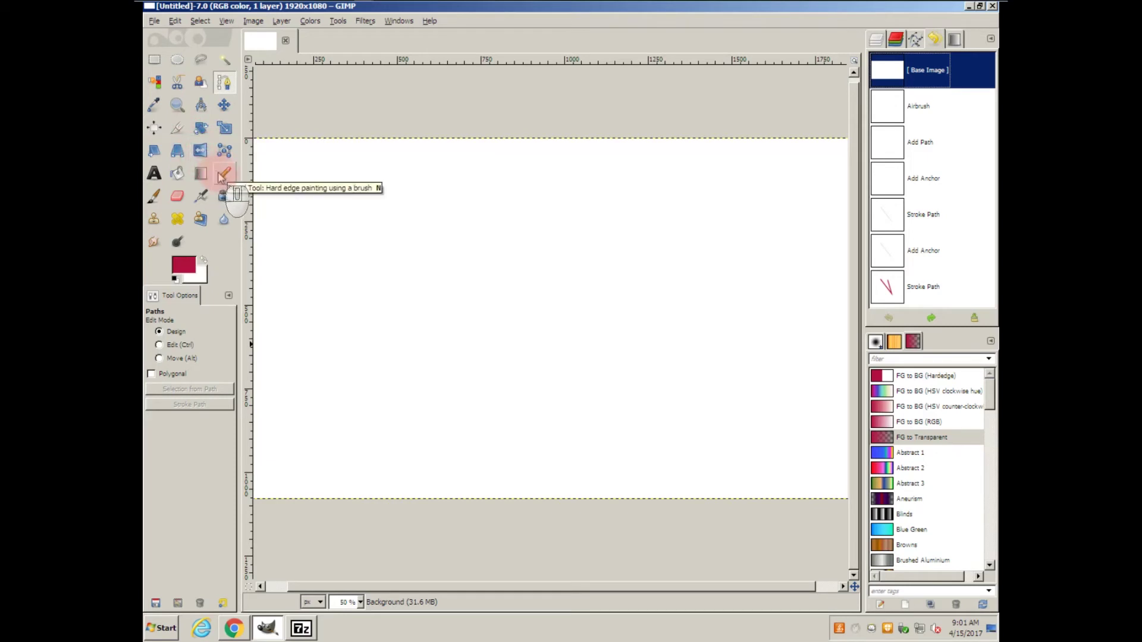
Step: With the Pencil, draw three vertical test strokes, then revert the canvas to the blank base image
{"action": "left_click", "coordinate": [225, 174]}
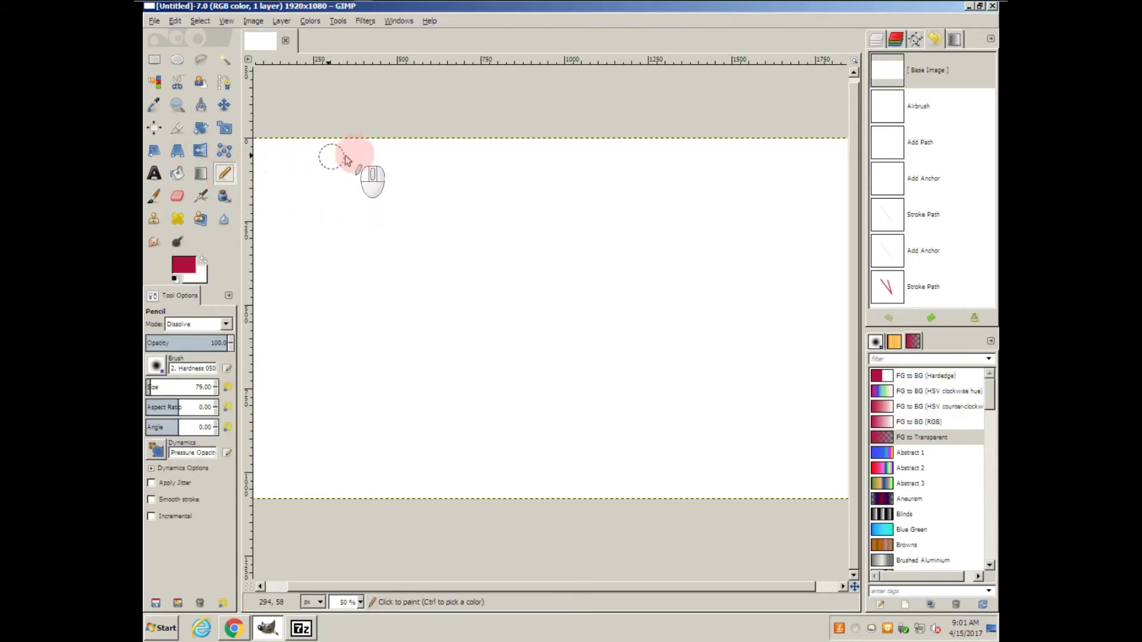
{"action": "left_click_drag", "start_coordinate": [495, 131], "coordinate": [497, 499]}
{"action": "mouse_move", "coordinate": [588, 128]}
{"action": "left_mouse_down"}
{"action": "mouse_move", "coordinate": [616, 177]}
{"action": "mouse_move", "coordinate": [612, 251]}
{"action": "mouse_move", "coordinate": [579, 319]}
{"action": "mouse_move", "coordinate": [643, 402]}
{"action": "mouse_move", "coordinate": [586, 483]}
{"action": "left_mouse_up"}
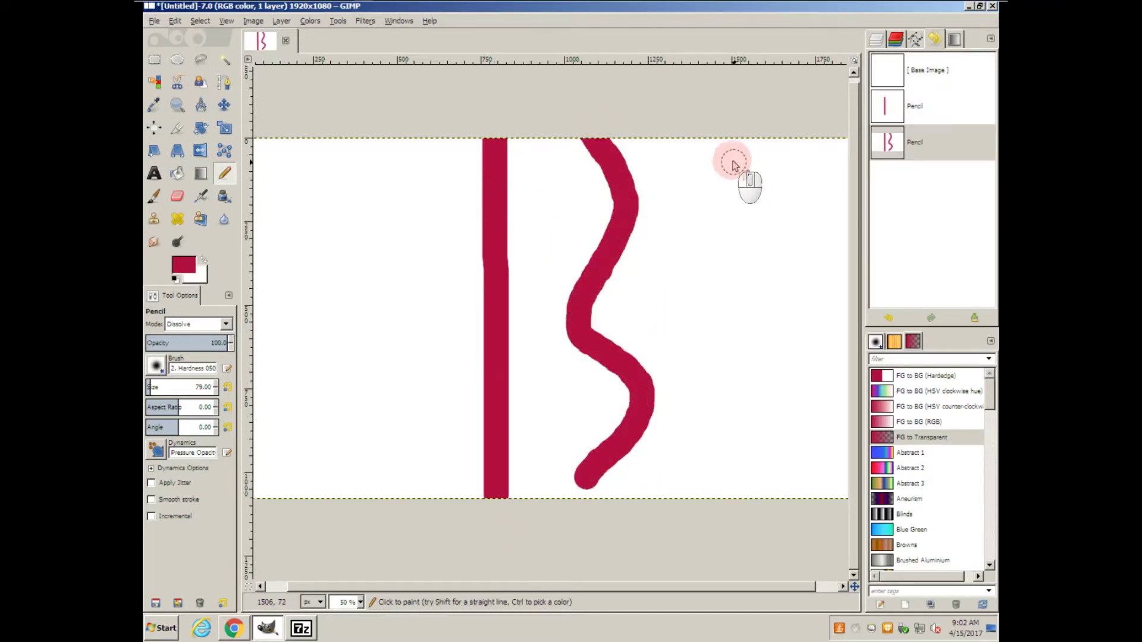
{"action": "left_click_drag", "start_coordinate": [727, 156], "coordinate": [732, 455]}
{"action": "left_click", "coordinate": [934, 74]}
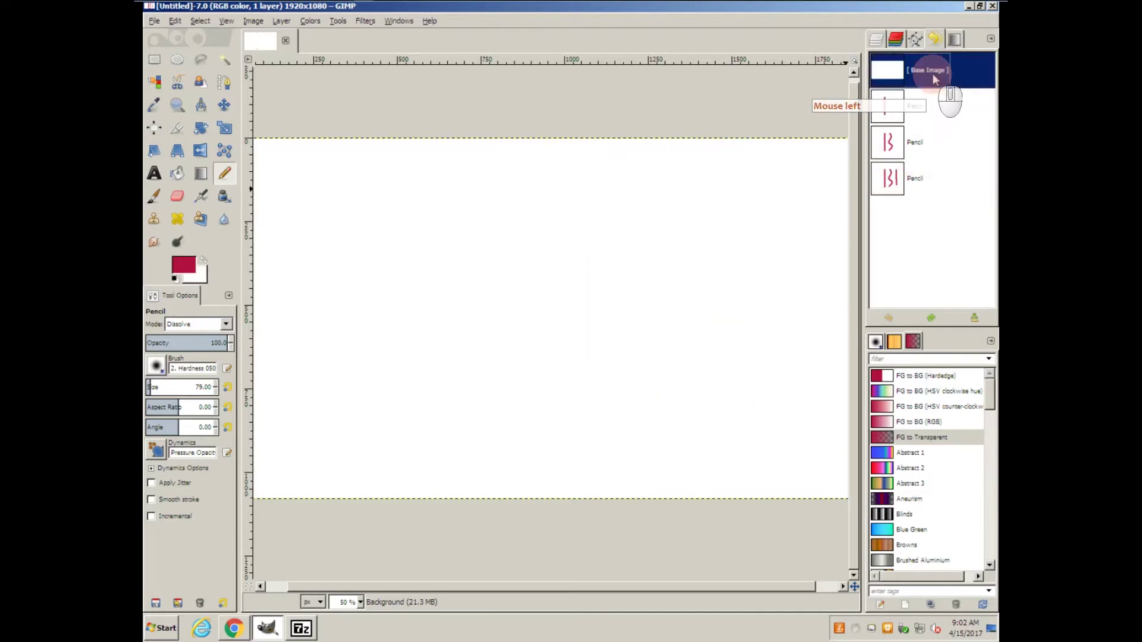
{"action": "left_click", "coordinate": [550, 153]}
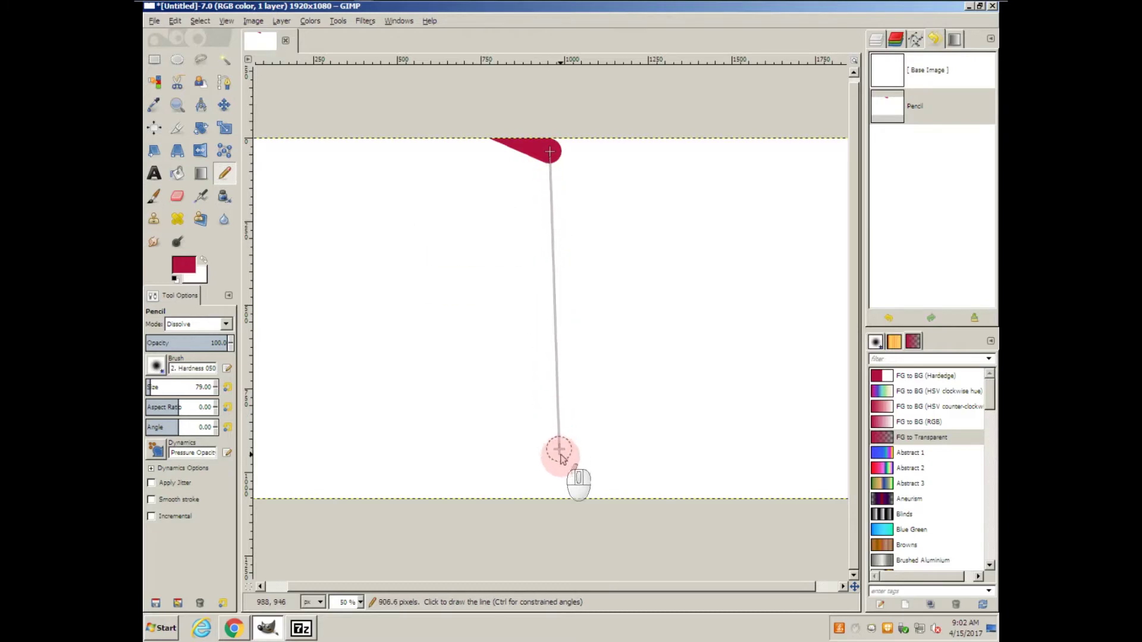
{"action": "left_click", "coordinate": [564, 495]}
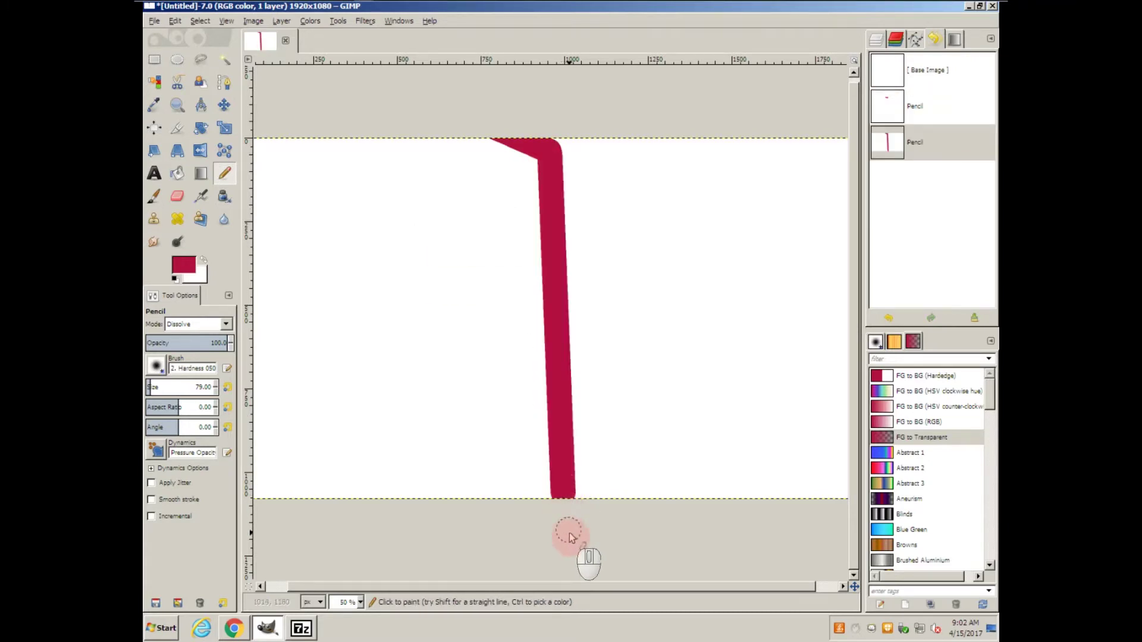
{"action": "left_click", "coordinate": [678, 156]}
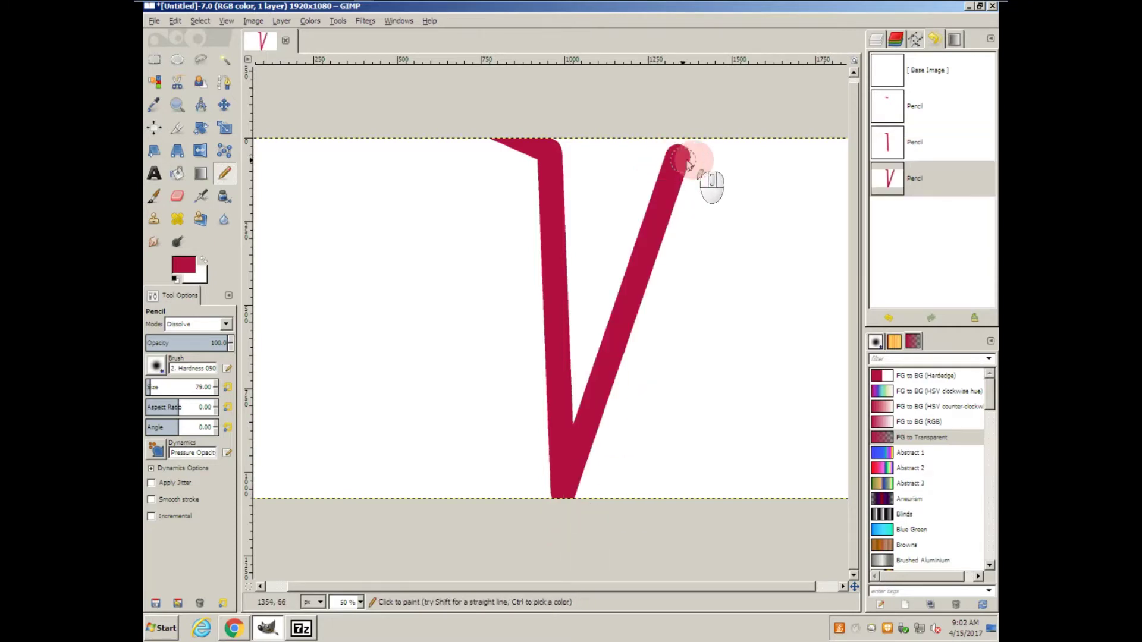
{"action": "left_click", "coordinate": [928, 82]}
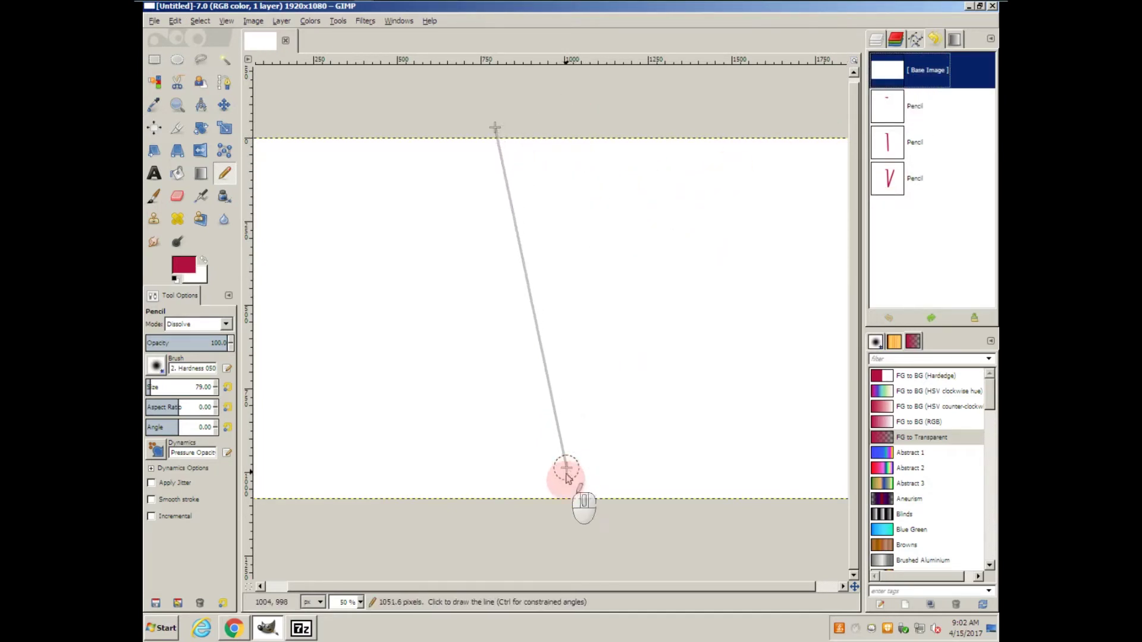
{"action": "left_click", "coordinate": [563, 513], "text": "shift"}
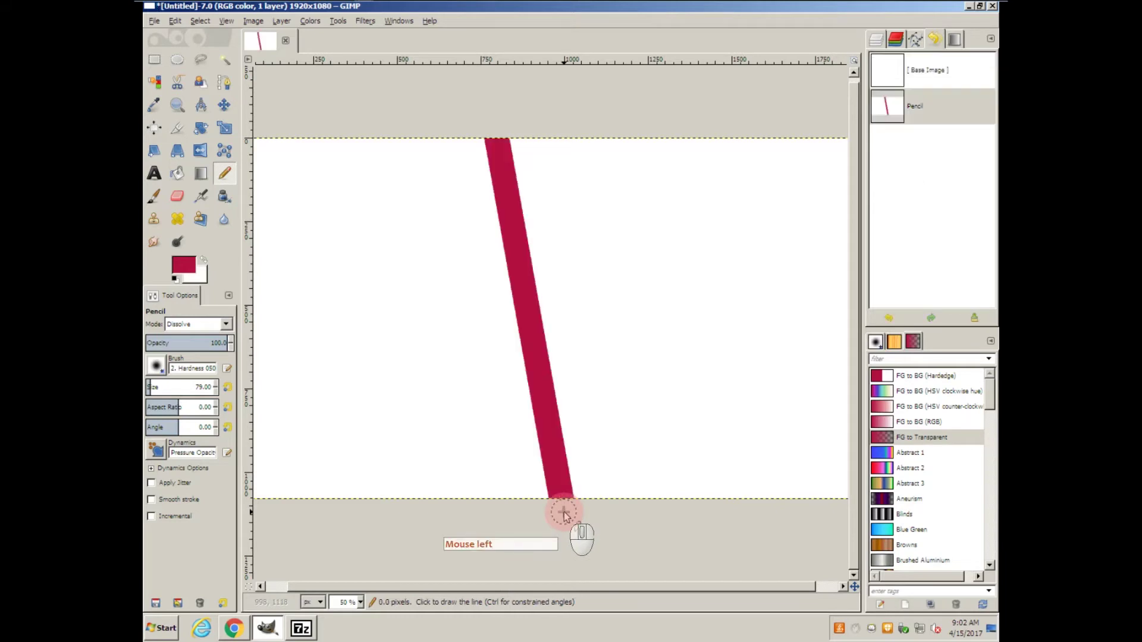
{"action": "left_click", "coordinate": [979, 72]}
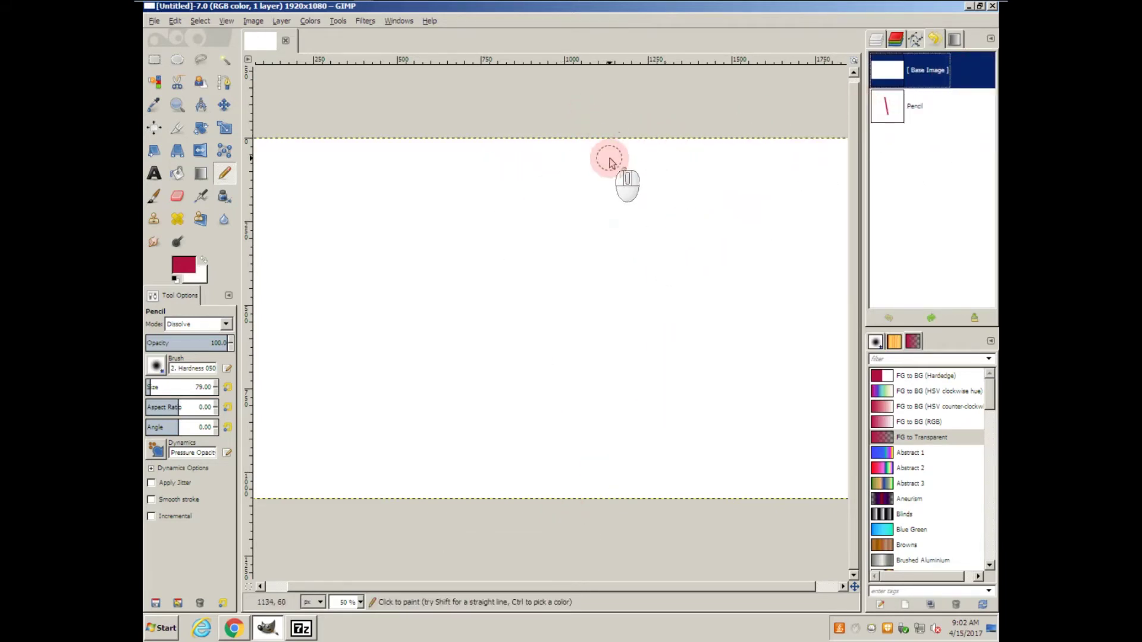
{"action": "left_click", "coordinate": [587, 200]}
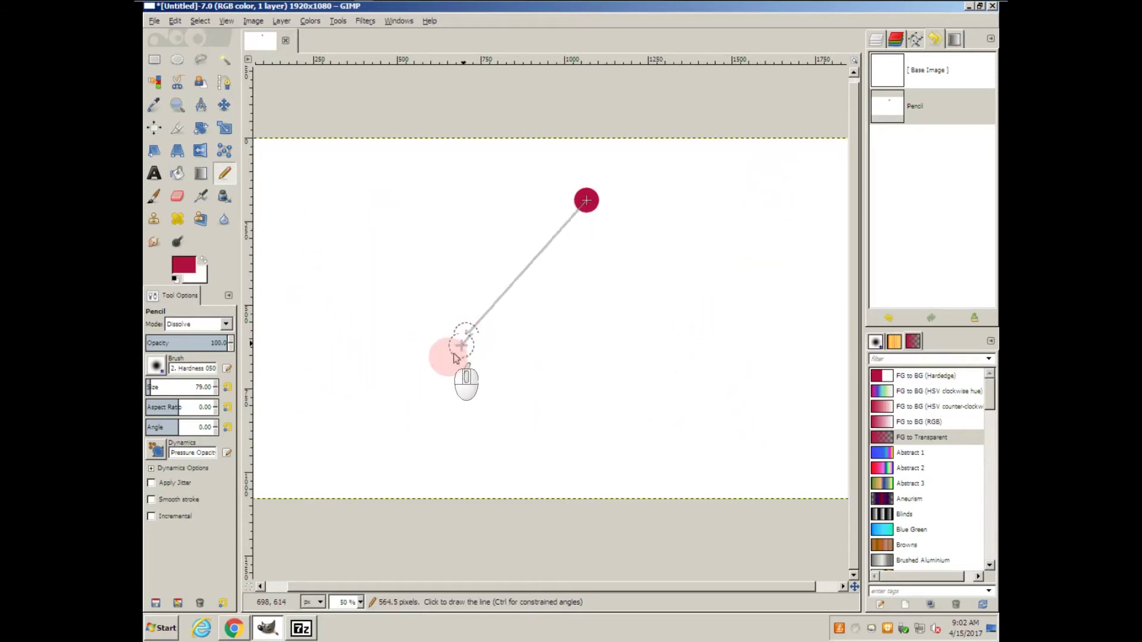
{"action": "left_click", "coordinate": [376, 405], "text": "shift"}
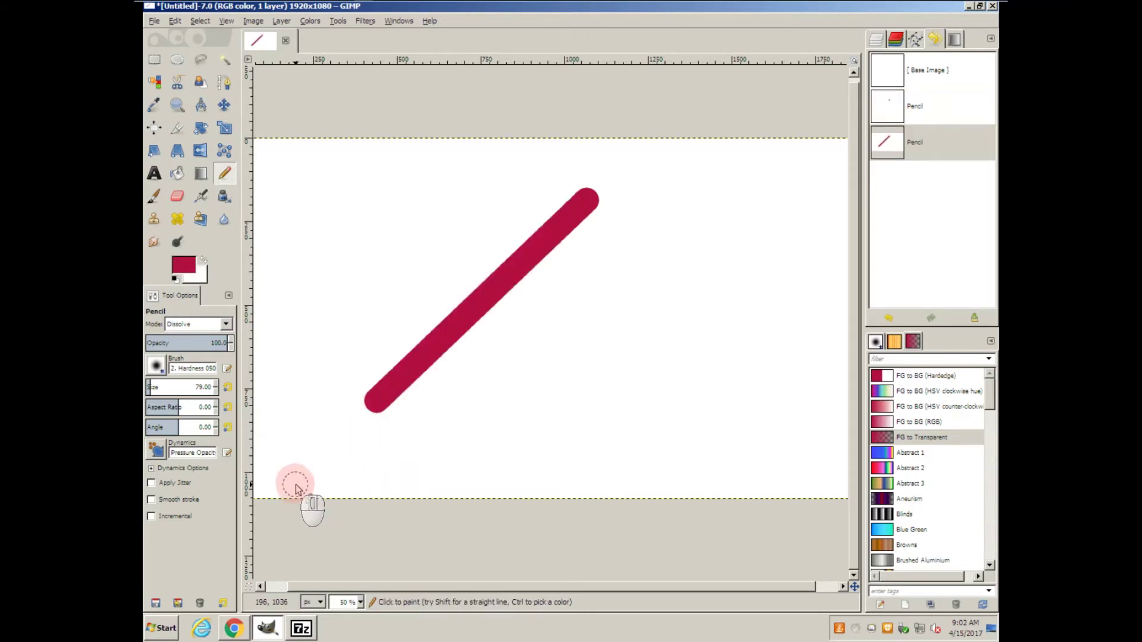
{"action": "left_click", "coordinate": [964, 69]}
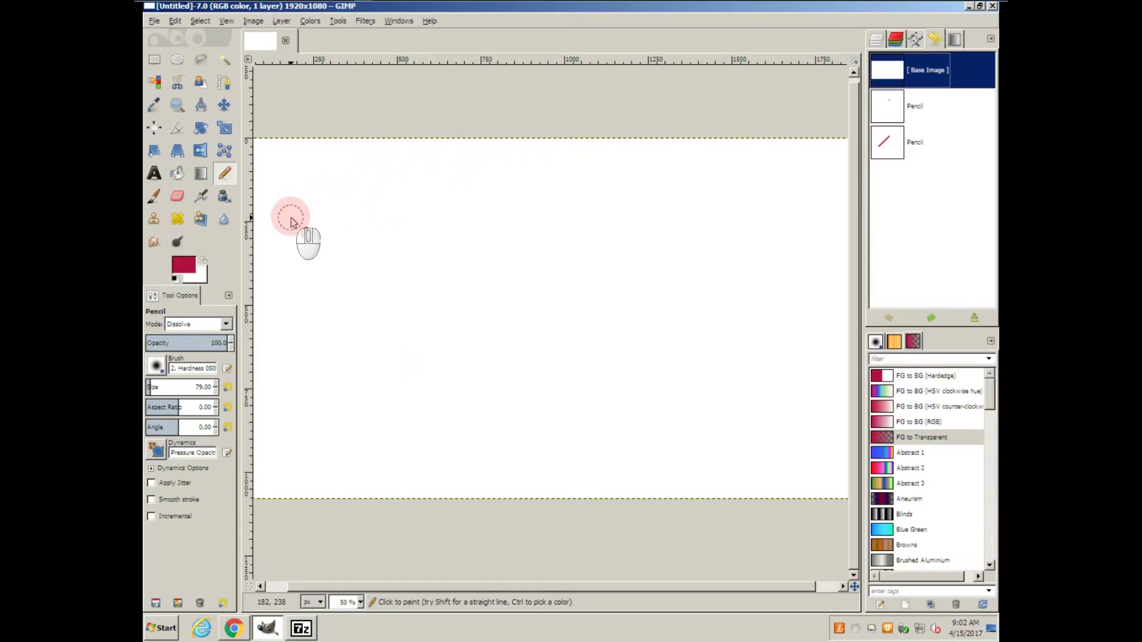
{"action": "mouse_move", "coordinate": [324, 205]}
{"action": "left_mouse_down"}
{"action": "mouse_move", "coordinate": [326, 247]}
{"action": "mouse_move", "coordinate": [399, 297]}
{"action": "mouse_move", "coordinate": [550, 298]}
{"action": "mouse_move", "coordinate": [623, 353]}
{"action": "mouse_move", "coordinate": [738, 335]}
{"action": "left_mouse_up"}
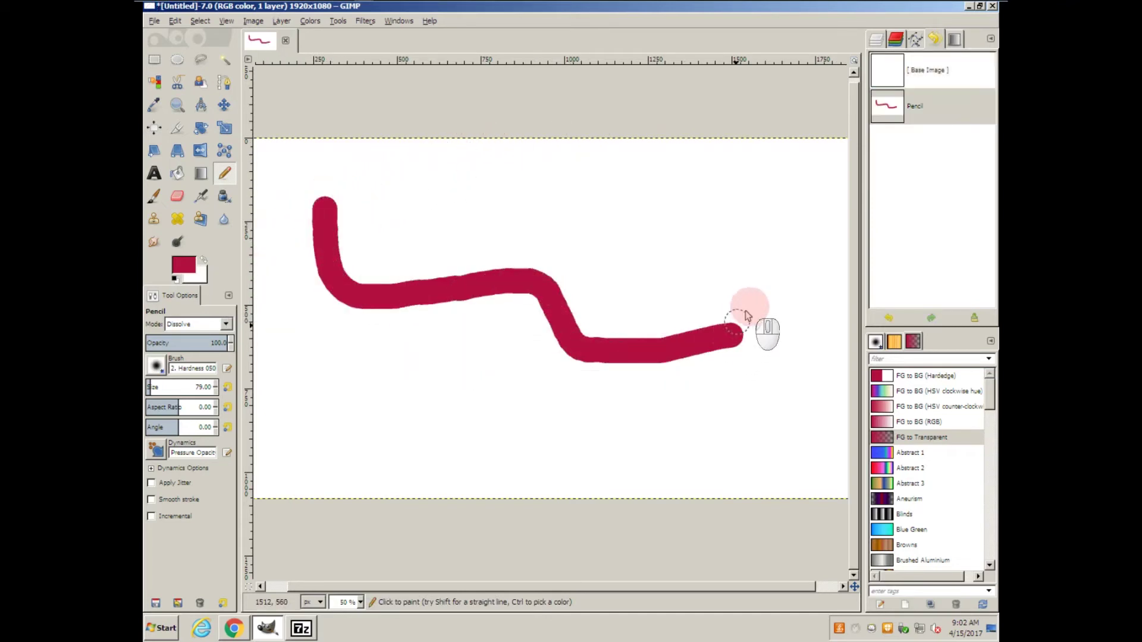
{"action": "left_click", "coordinate": [943, 71]}
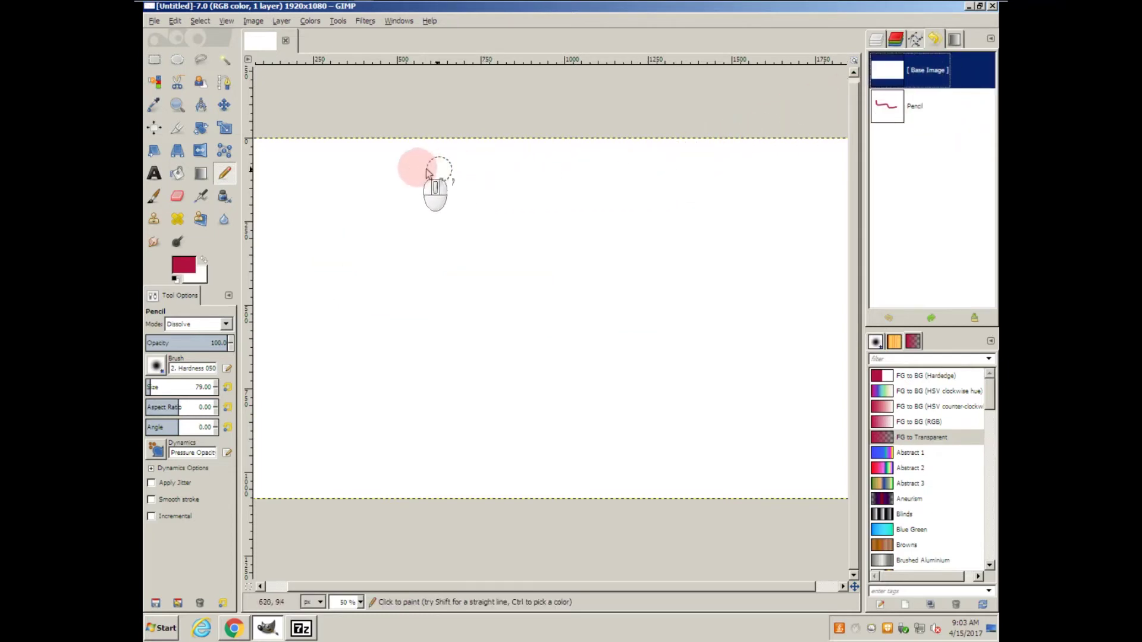
Step: Paint a soft wavy paintbrush stroke, then a solid Hardness 100 stroke below it
{"action": "left_click", "coordinate": [156, 199]}
{"action": "left_click", "coordinate": [286, 194]}
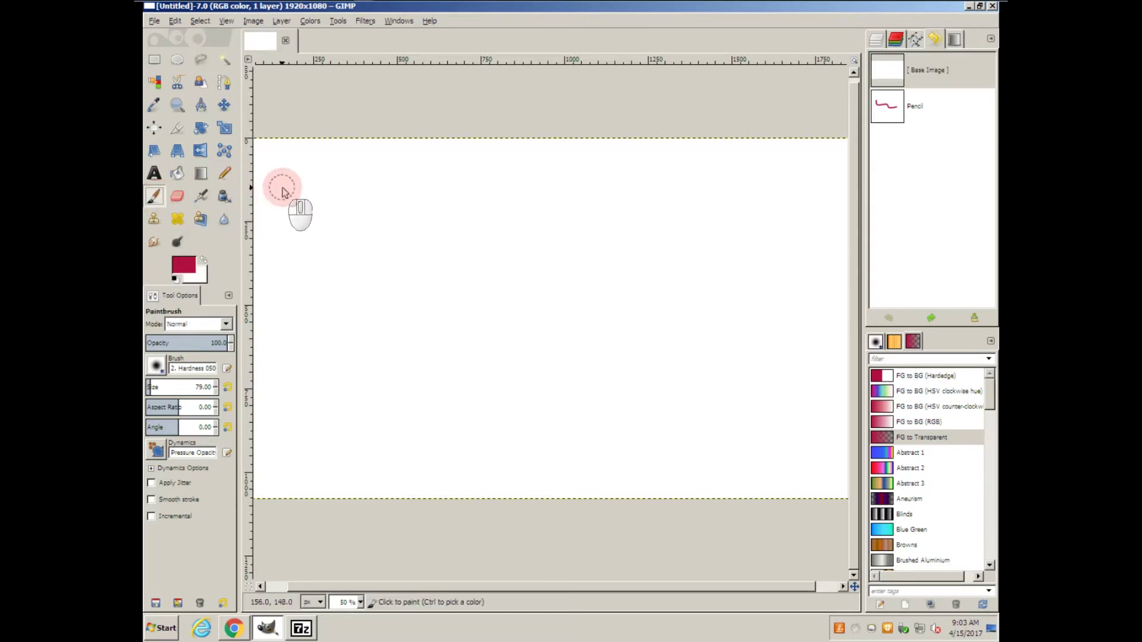
{"action": "mouse_move", "coordinate": [292, 200]}
{"action": "left_mouse_down"}
{"action": "mouse_move", "coordinate": [323, 223]}
{"action": "mouse_move", "coordinate": [484, 198]}
{"action": "mouse_move", "coordinate": [523, 226]}
{"action": "mouse_move", "coordinate": [538, 279]}
{"action": "mouse_move", "coordinate": [736, 312]}
{"action": "mouse_move", "coordinate": [747, 350]}
{"action": "left_mouse_up"}
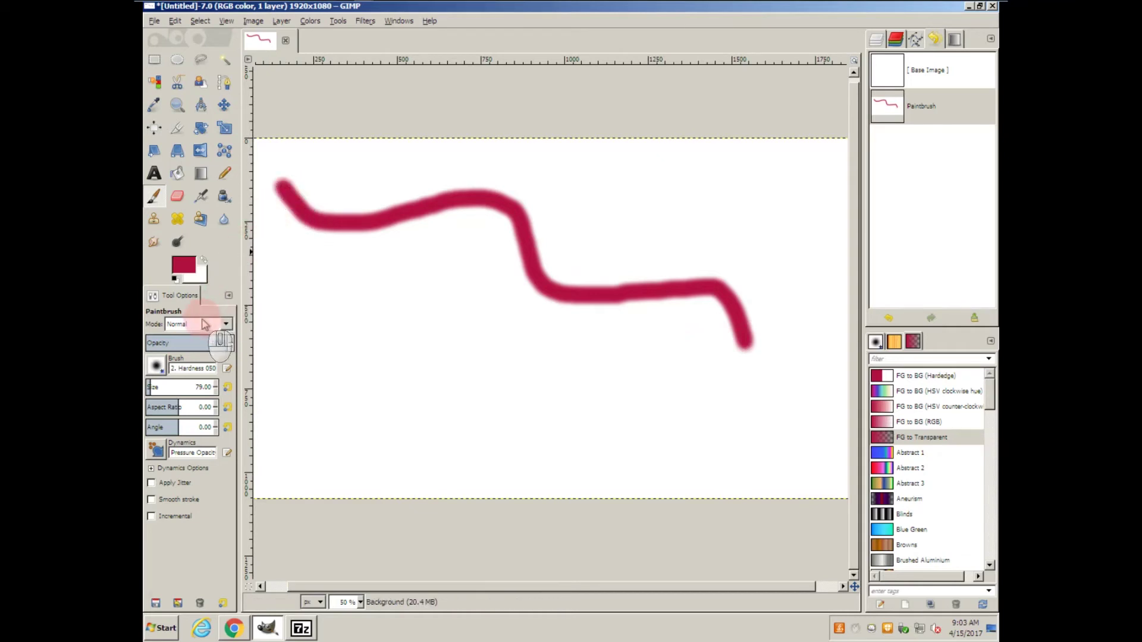
{"action": "left_click", "coordinate": [156, 367]}
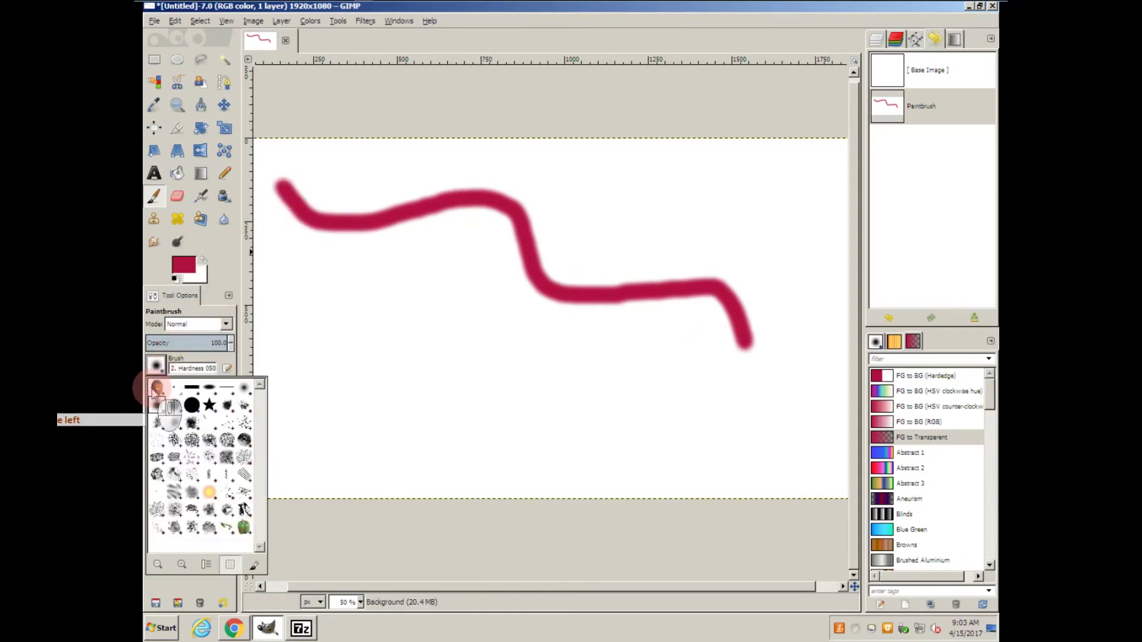
{"action": "left_click", "coordinate": [190, 423]}
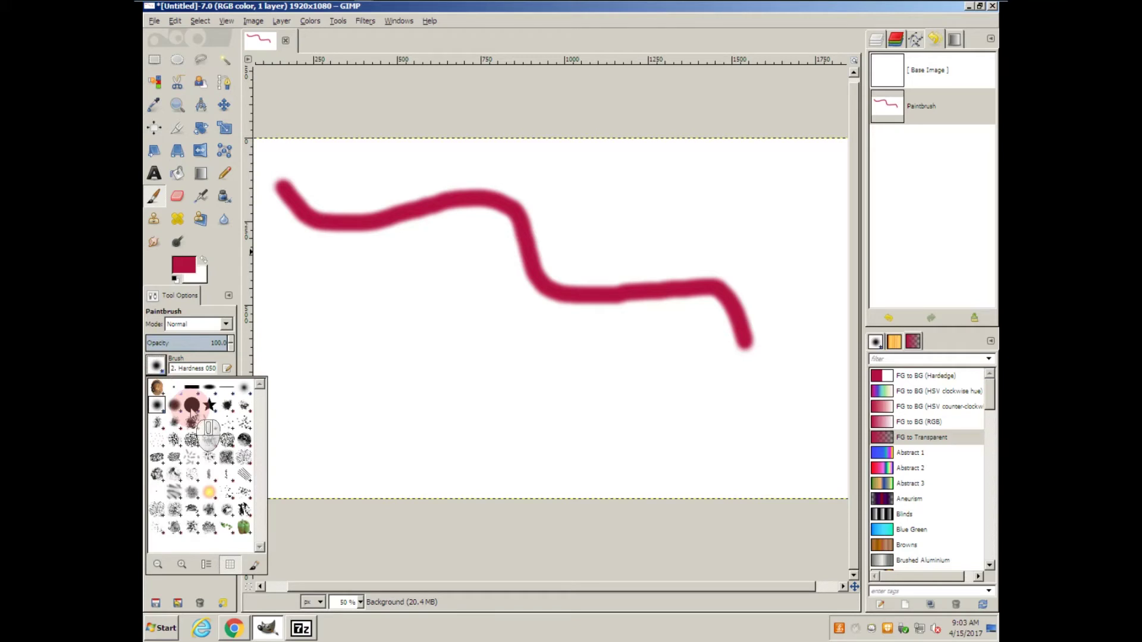
{"action": "mouse_move", "coordinate": [282, 292]}
{"action": "left_mouse_down"}
{"action": "mouse_move", "coordinate": [387, 330]}
{"action": "mouse_move", "coordinate": [645, 365]}
{"action": "left_mouse_up"}
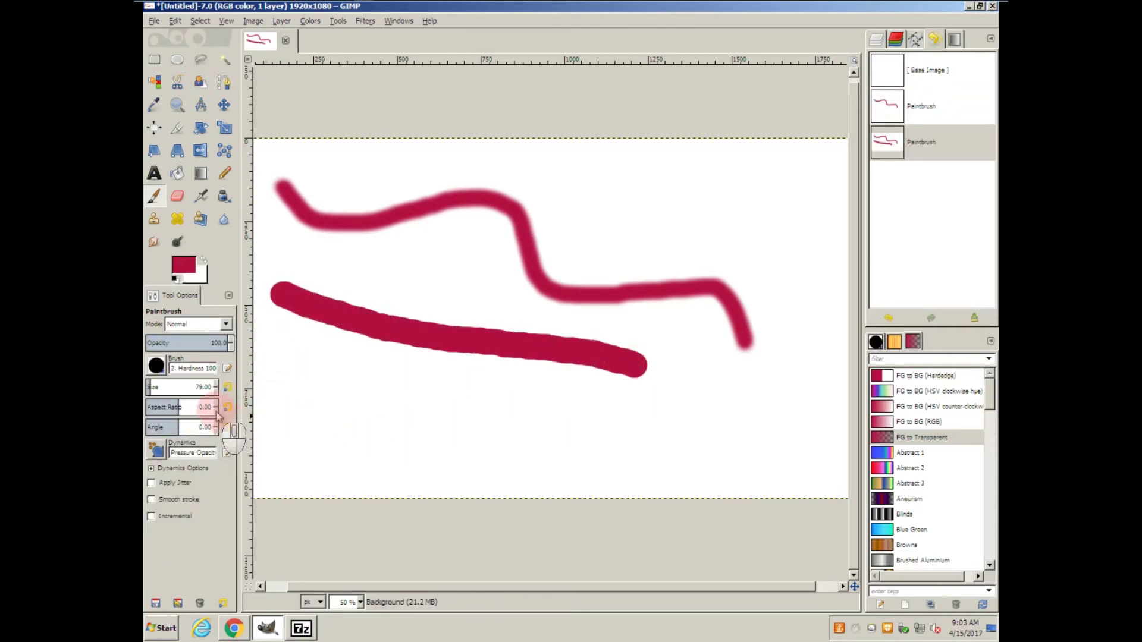
Step: Stamp several Grass-brush dabs and a long Grass stroke, then revert to the blank base image
{"action": "left_click", "coordinate": [157, 366]}
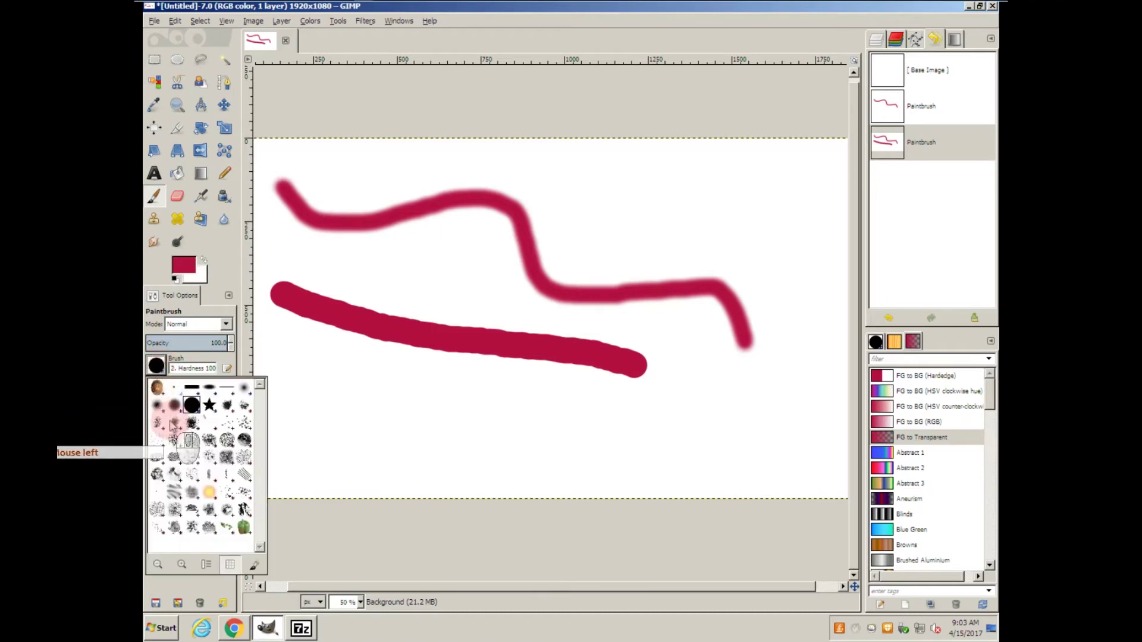
{"action": "left_click", "coordinate": [244, 458]}
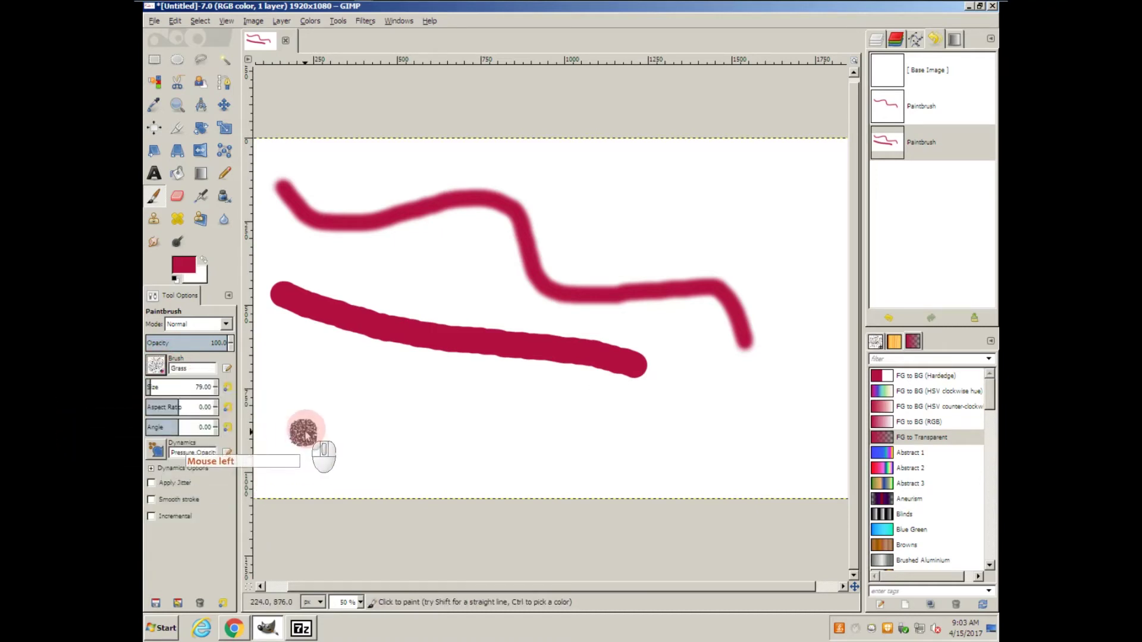
{"action": "left_click", "coordinate": [315, 413]}
{"action": "left_click", "coordinate": [353, 437]}
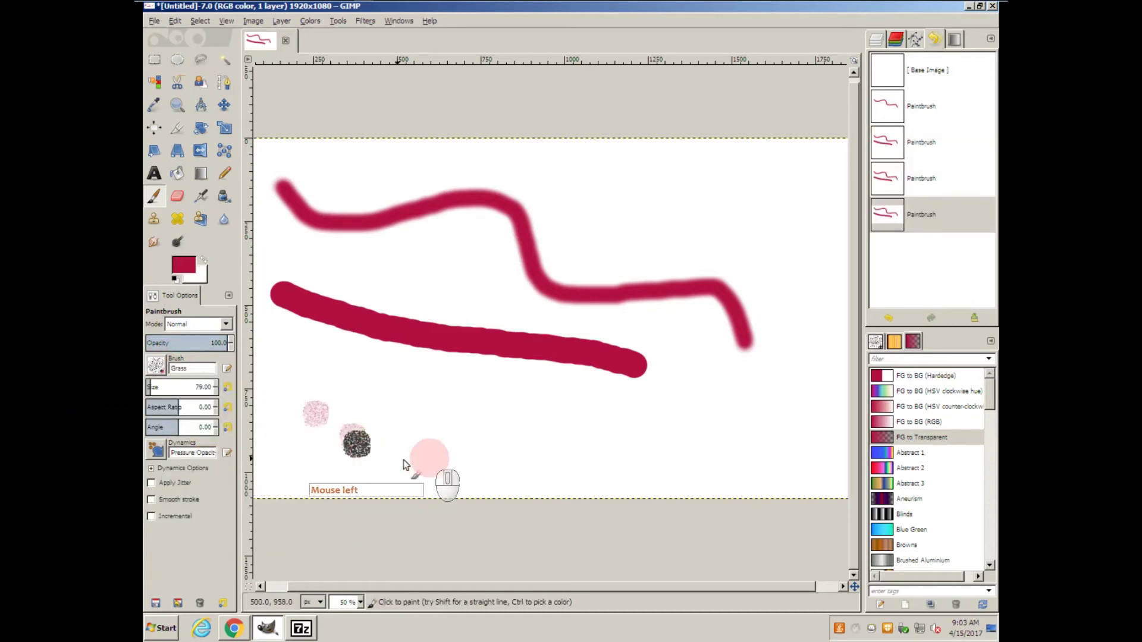
{"action": "left_click", "coordinate": [442, 431]}
{"action": "left_click", "coordinate": [530, 454]}
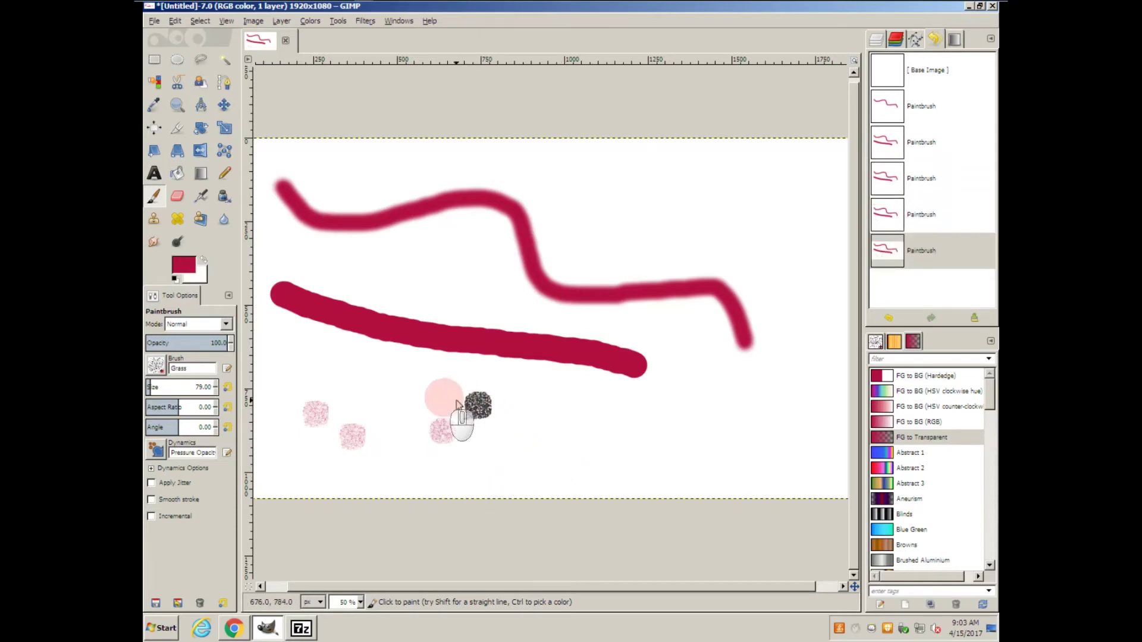
{"action": "left_click", "coordinate": [424, 392]}
{"action": "mouse_move", "coordinate": [380, 471]}
{"action": "left_mouse_down"}
{"action": "mouse_move", "coordinate": [743, 456]}
{"action": "mouse_move", "coordinate": [782, 404]}
{"action": "mouse_move", "coordinate": [794, 293]}
{"action": "mouse_move", "coordinate": [761, 250]}
{"action": "mouse_move", "coordinate": [708, 219]}
{"action": "left_mouse_up"}
{"action": "scroll", "coordinate": [919, 125], "scroll_direction": "up", "scroll_amount": 2}
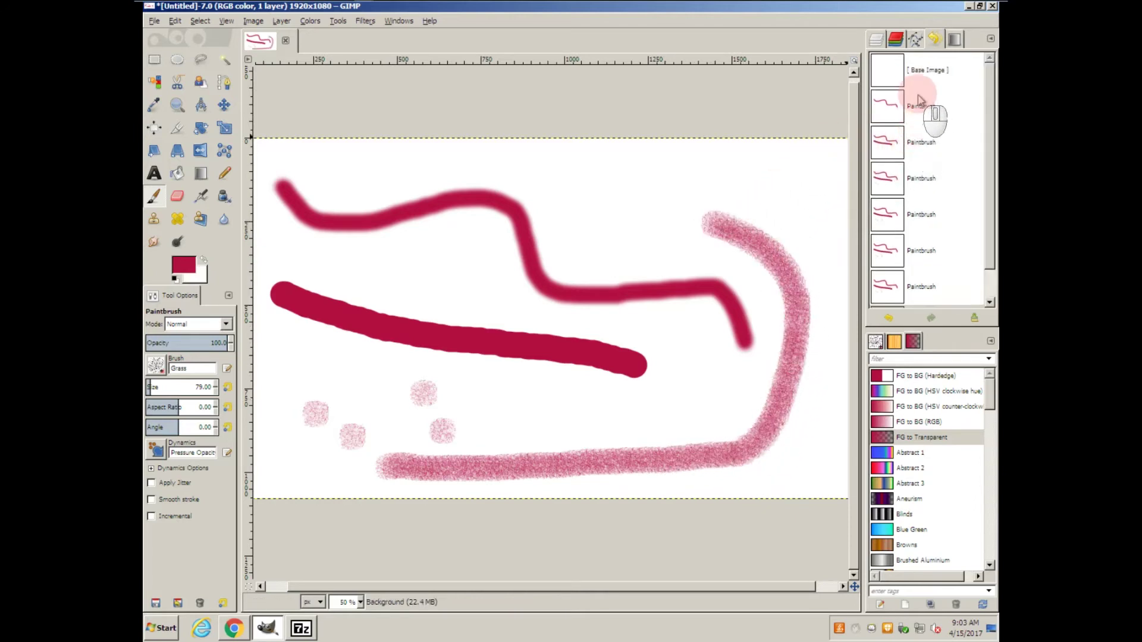
{"action": "left_click", "coordinate": [898, 83]}
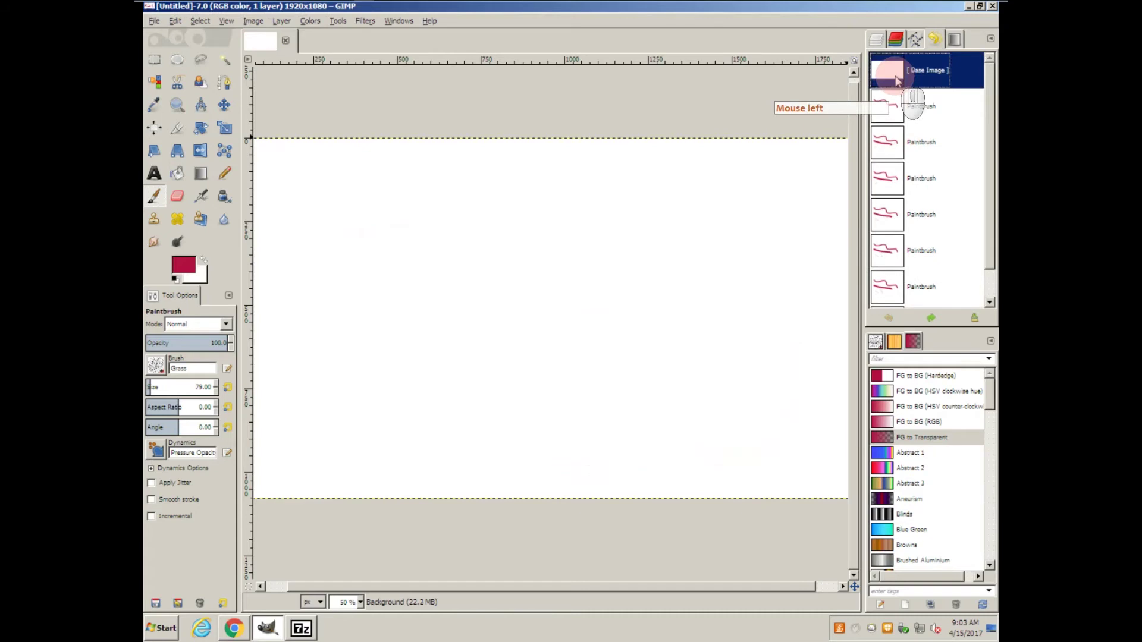
Step: Choose the Star brush and paint a wavy star stroke across the canvas
{"action": "left_click", "coordinate": [156, 366]}
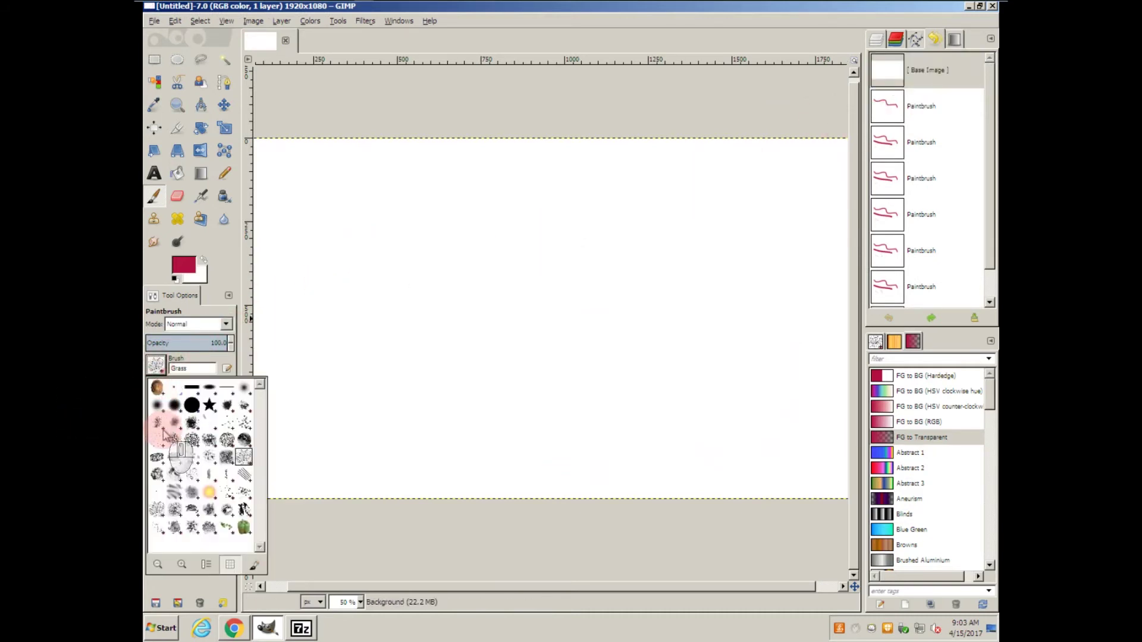
{"action": "left_click", "coordinate": [207, 407]}
{"action": "mouse_move", "coordinate": [306, 233]}
{"action": "left_mouse_down"}
{"action": "mouse_move", "coordinate": [318, 244]}
{"action": "mouse_move", "coordinate": [456, 250]}
{"action": "mouse_move", "coordinate": [676, 368]}
{"action": "left_mouse_up"}
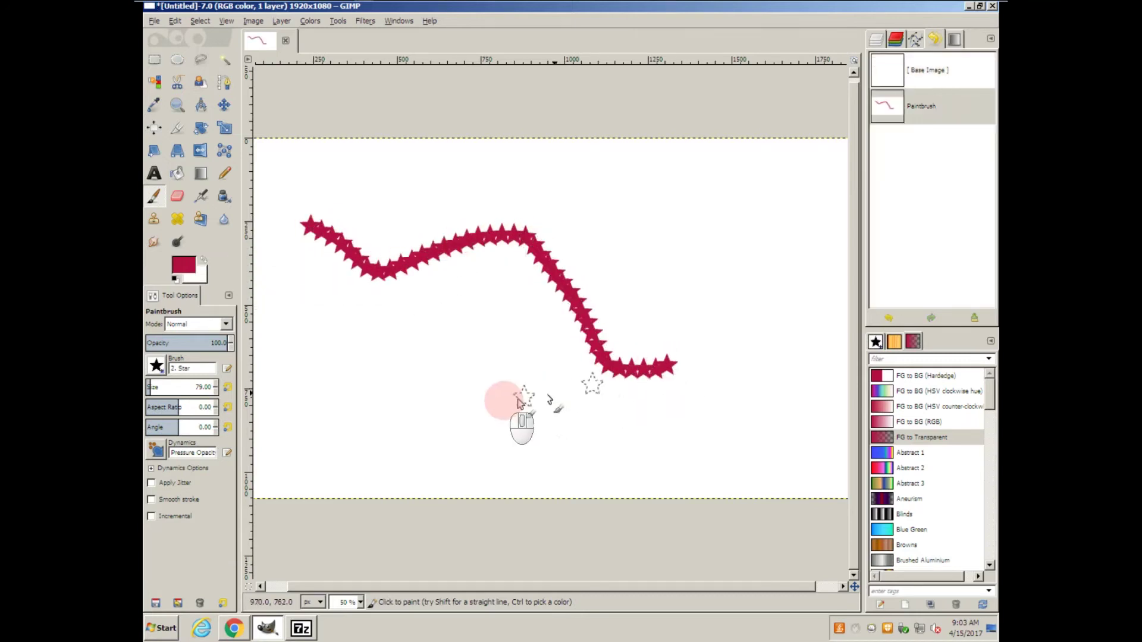
Step: Turn on Apply Jitter, paint two scattered star strokes, then revert to the blank base image
{"action": "left_click", "coordinate": [180, 484]}
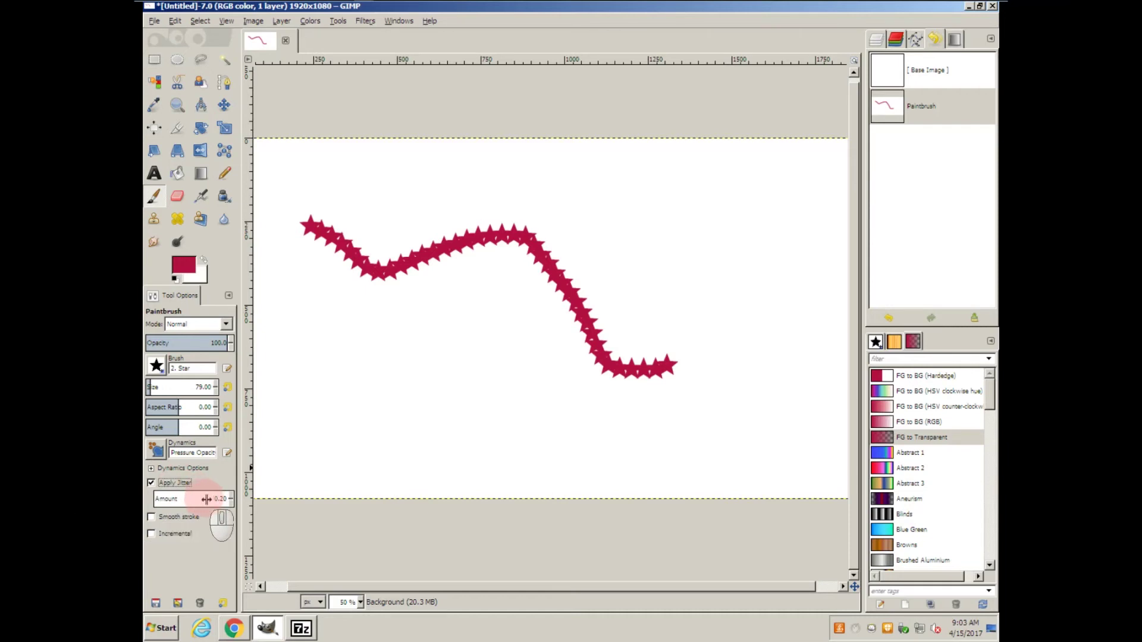
{"action": "left_click_drag", "start_coordinate": [314, 390], "coordinate": [701, 406]}
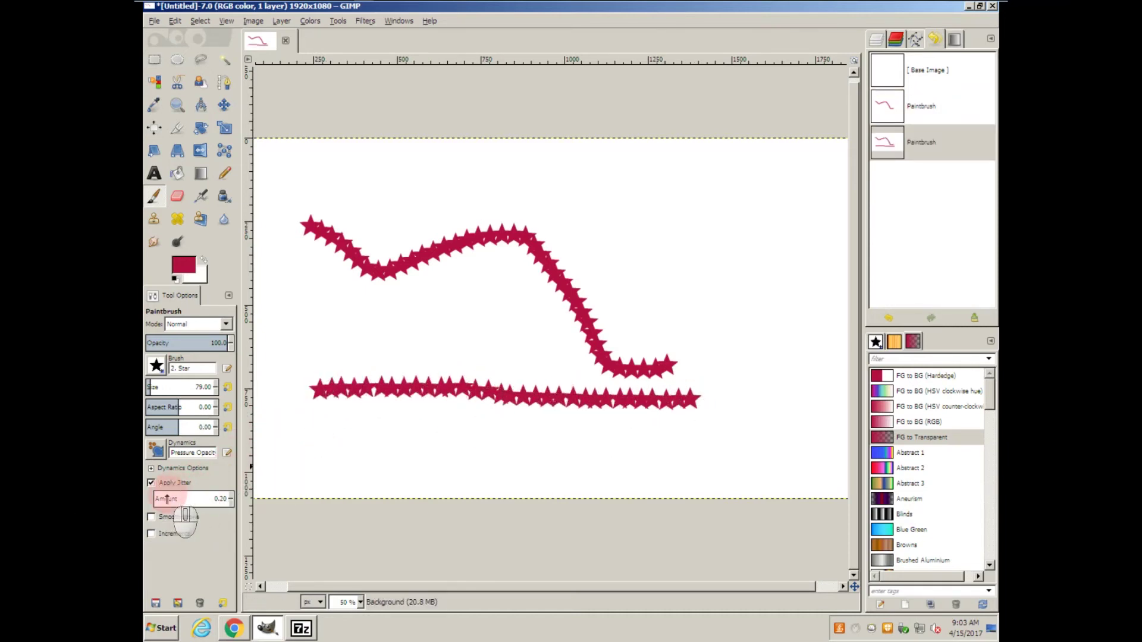
{"action": "mouse_move", "coordinate": [299, 438]}
{"action": "left_mouse_down"}
{"action": "mouse_move", "coordinate": [344, 454]}
{"action": "mouse_move", "coordinate": [575, 439]}
{"action": "left_mouse_up"}
{"action": "left_click", "coordinate": [207, 500]}
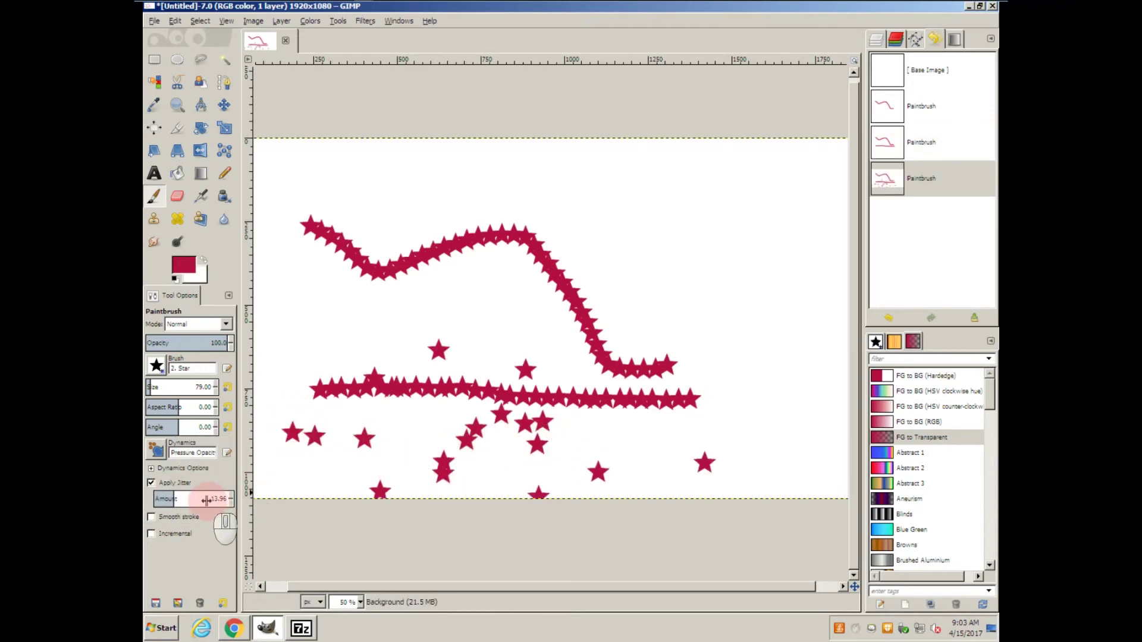
{"action": "left_click", "coordinate": [886, 70]}
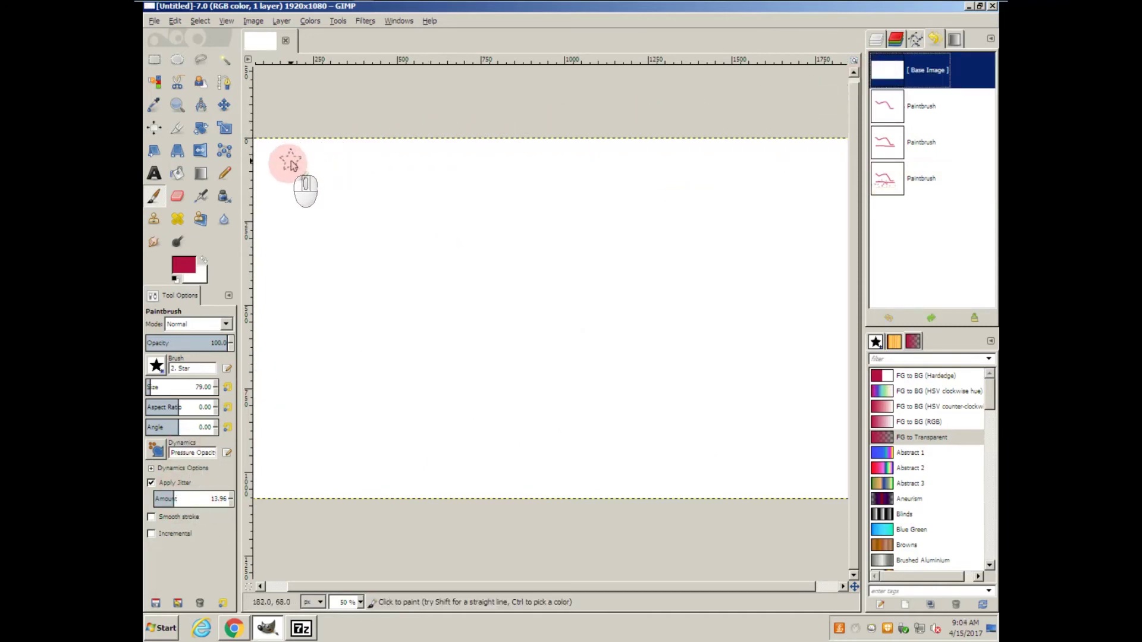
Step: Airbrush a Star-brush trail across the upper left ending in a short tail, then revert the canvas
{"action": "left_click", "coordinate": [201, 198]}
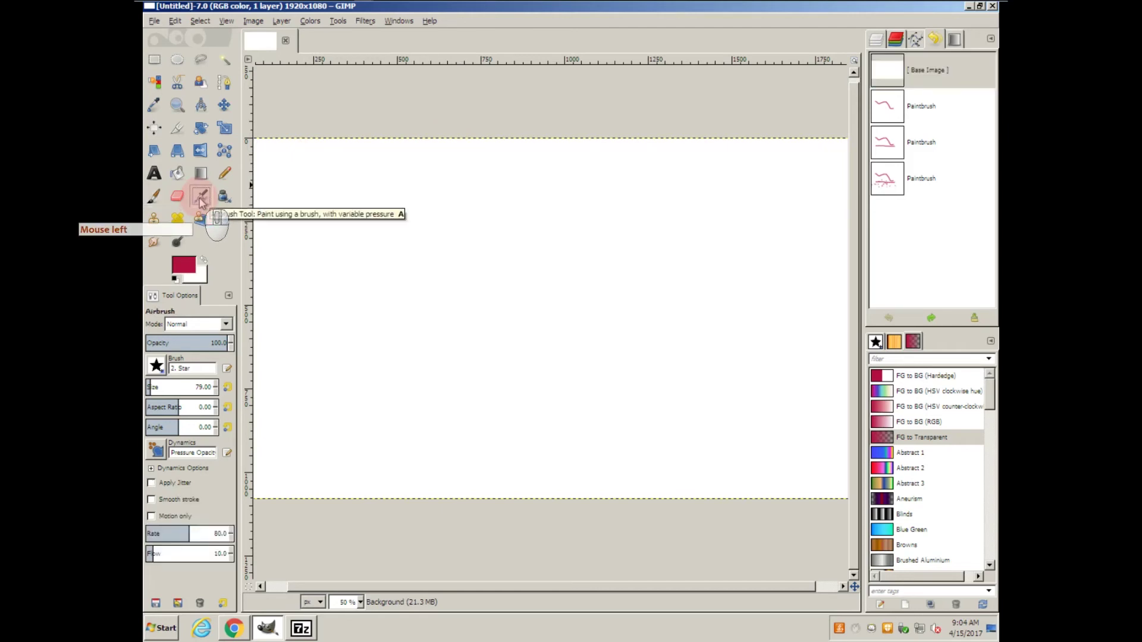
{"action": "left_click_drag", "start_coordinate": [313, 202], "coordinate": [421, 215]}
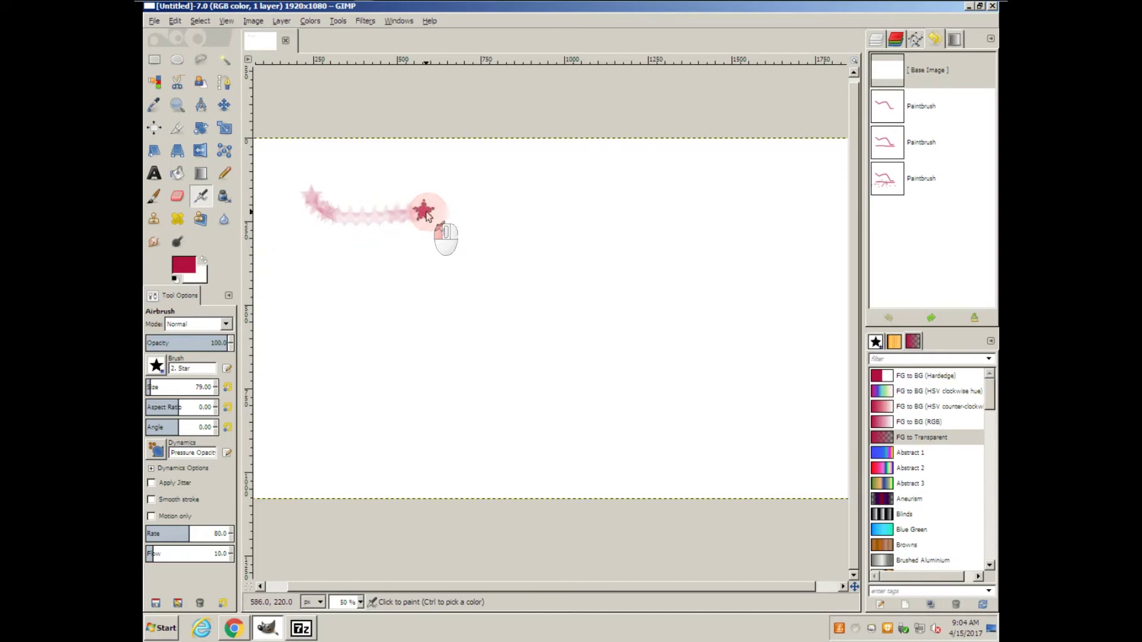
{"action": "left_click_drag", "start_coordinate": [426, 216], "coordinate": [525, 226]}
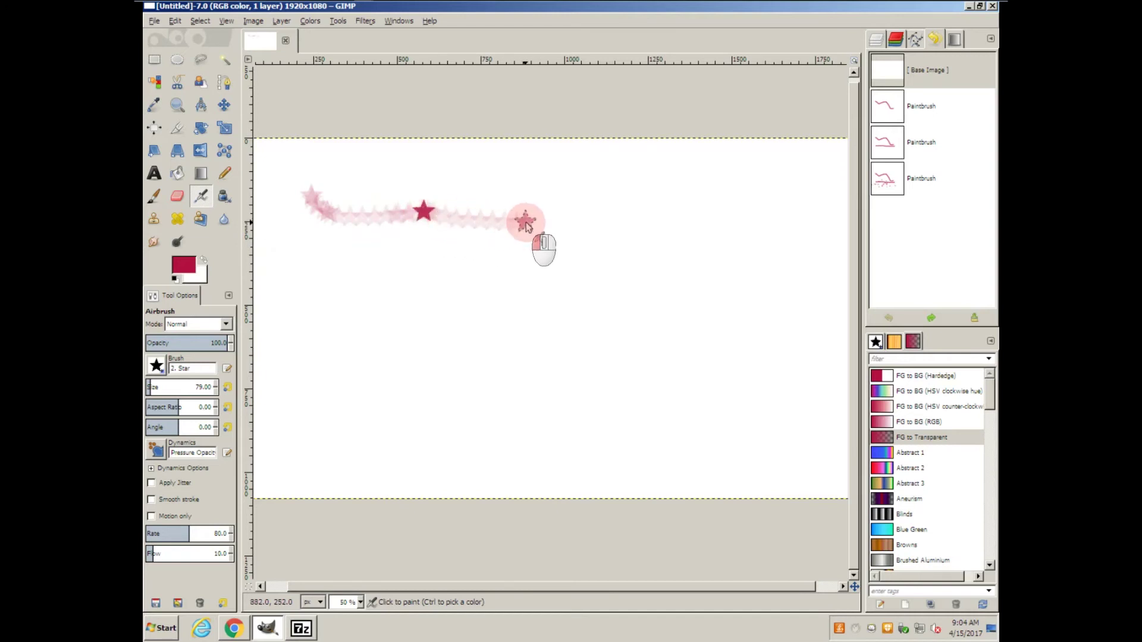
{"action": "left_click_drag", "start_coordinate": [540, 274], "coordinate": [542, 274]}
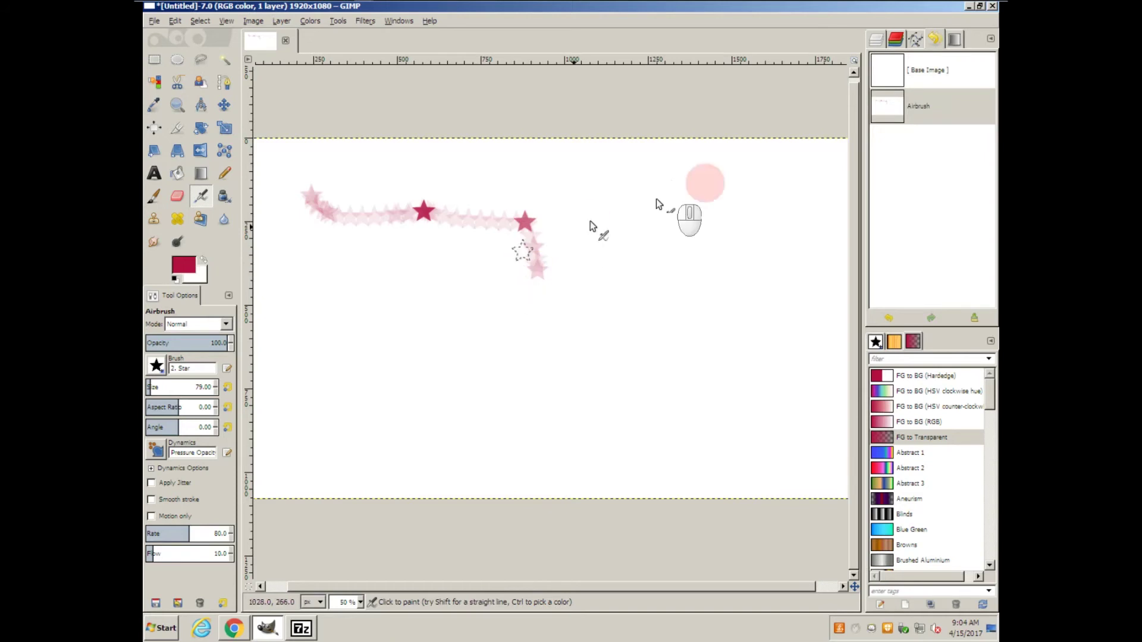
{"action": "left_click", "coordinate": [937, 71]}
Step: Airbrush a thick pink zigzag with the Hardness 100 brush, then revert to the blank image
{"action": "left_click", "coordinate": [225, 324]}
{"action": "left_click", "coordinate": [156, 365]}
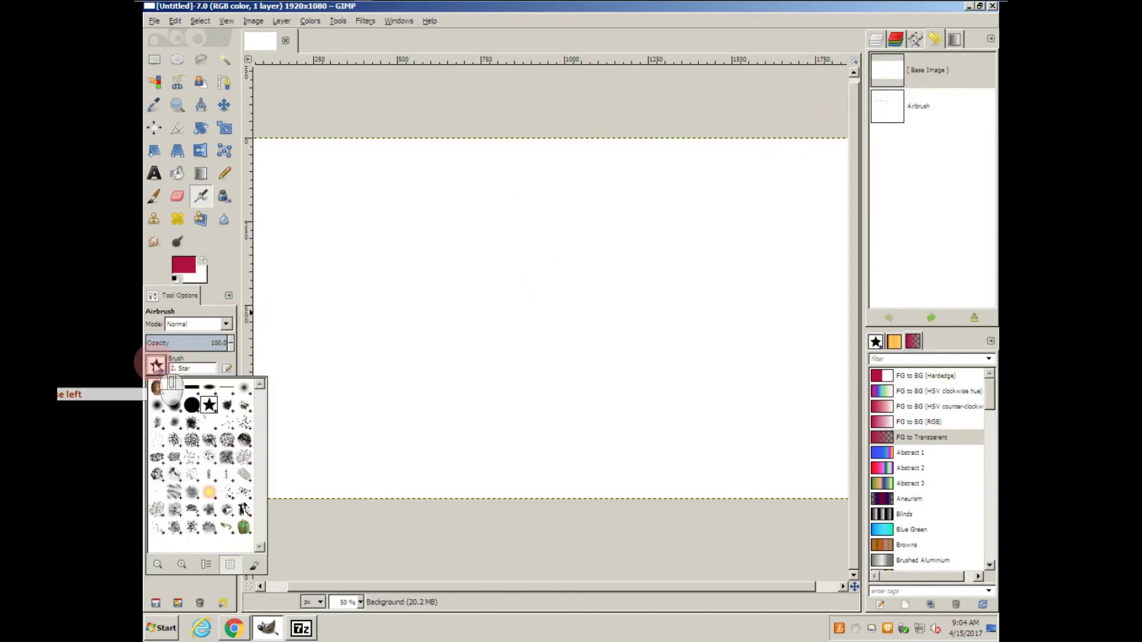
{"action": "left_click", "coordinate": [191, 402]}
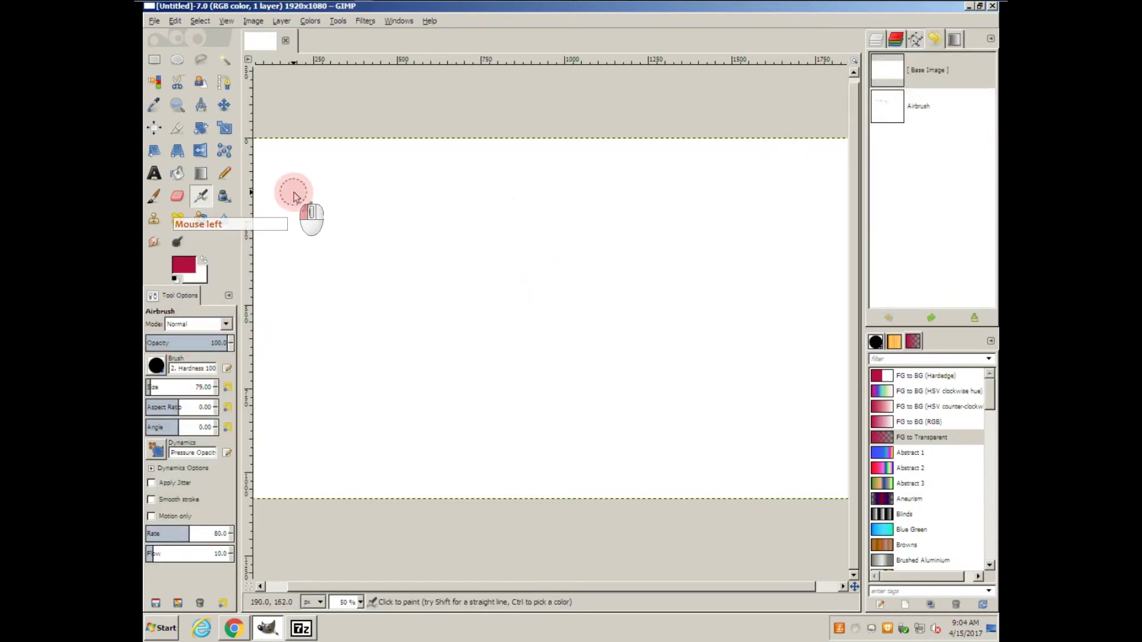
{"action": "mouse_move", "coordinate": [291, 191]}
{"action": "left_mouse_down"}
{"action": "mouse_move", "coordinate": [621, 256]}
{"action": "mouse_move", "coordinate": [396, 379]}
{"action": "mouse_move", "coordinate": [615, 405]}
{"action": "mouse_move", "coordinate": [678, 359]}
{"action": "mouse_move", "coordinate": [717, 249]}
{"action": "left_mouse_up"}
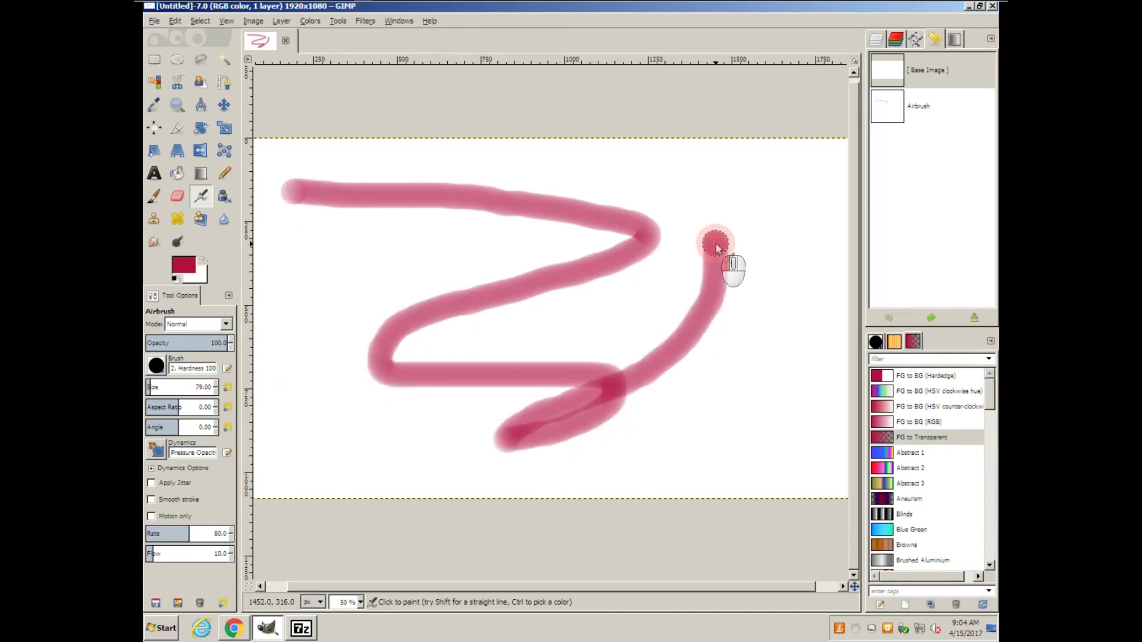
{"action": "left_click_drag", "start_coordinate": [716, 249], "coordinate": [716, 249]}
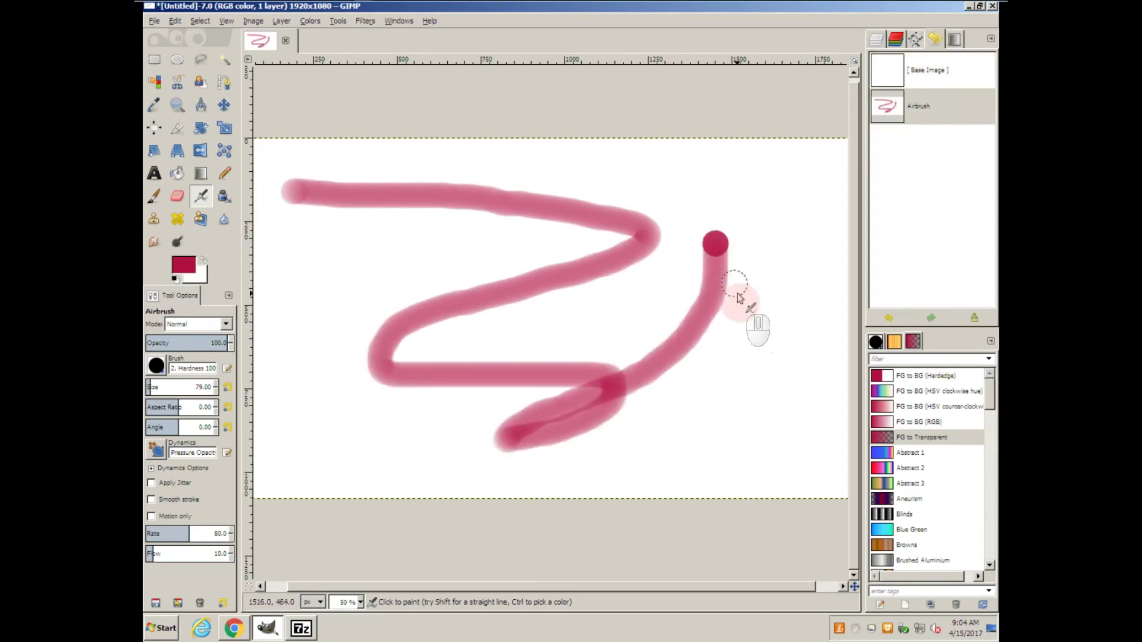
{"action": "left_click", "coordinate": [943, 70]}
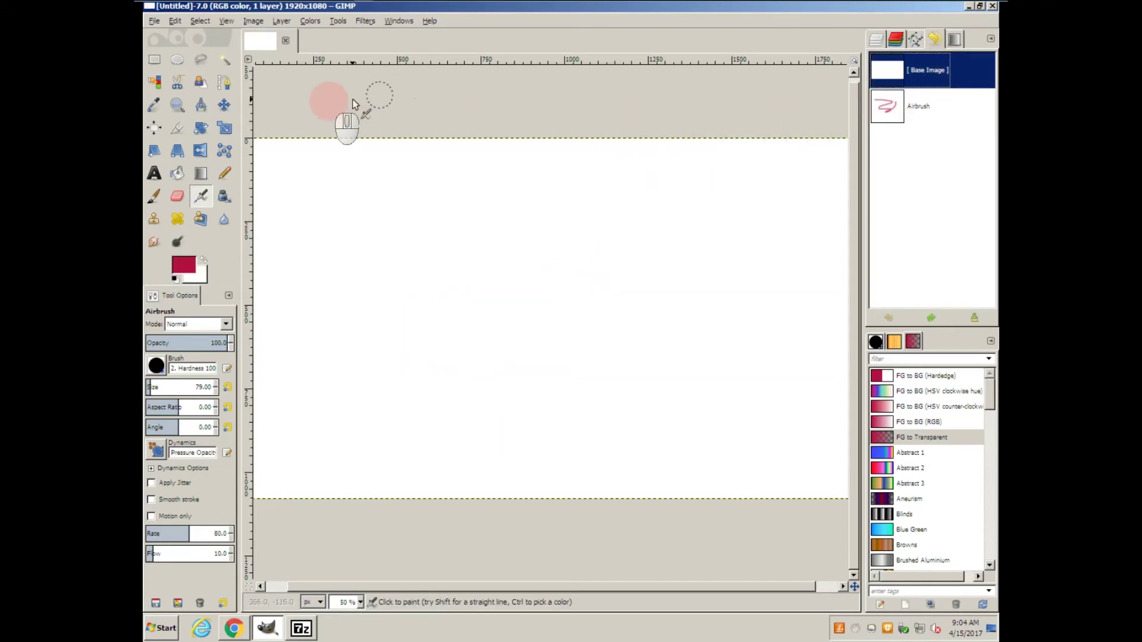
Step: Draw a straight two-anchor path across the upper part of the canvas
{"action": "left_click", "coordinate": [223, 83]}
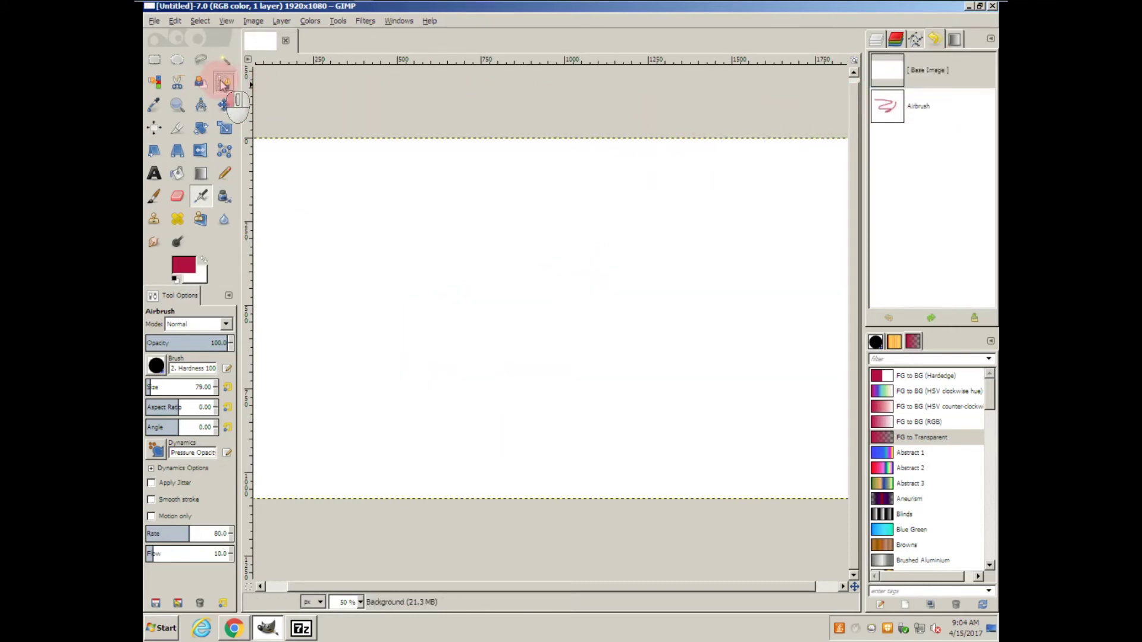
{"action": "left_click", "coordinate": [287, 171]}
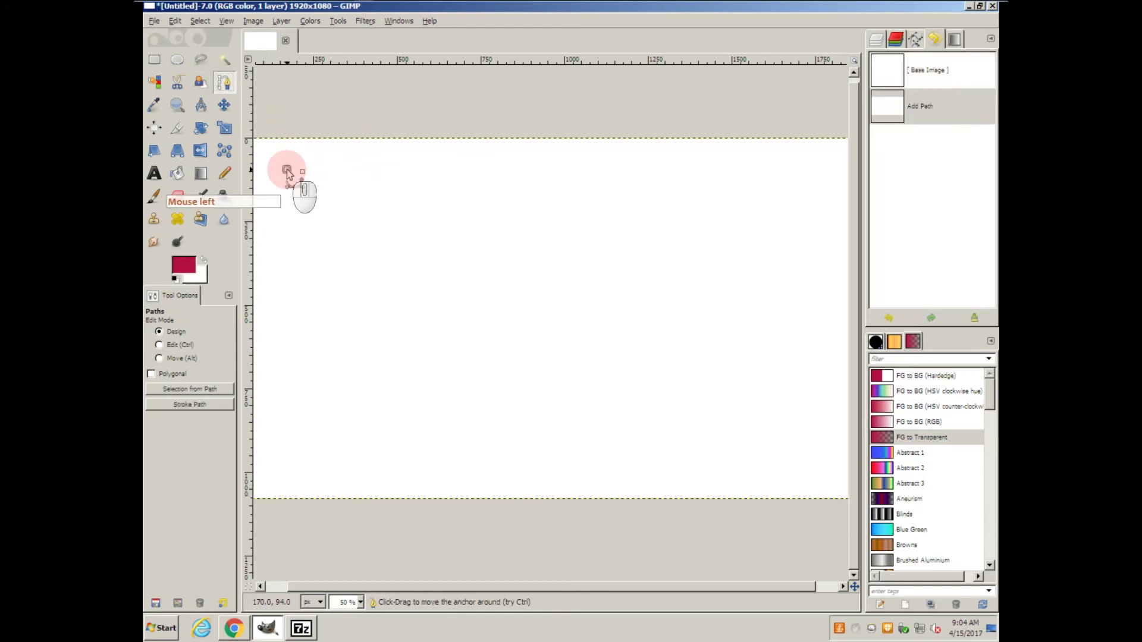
{"action": "left_click", "coordinate": [775, 191]}
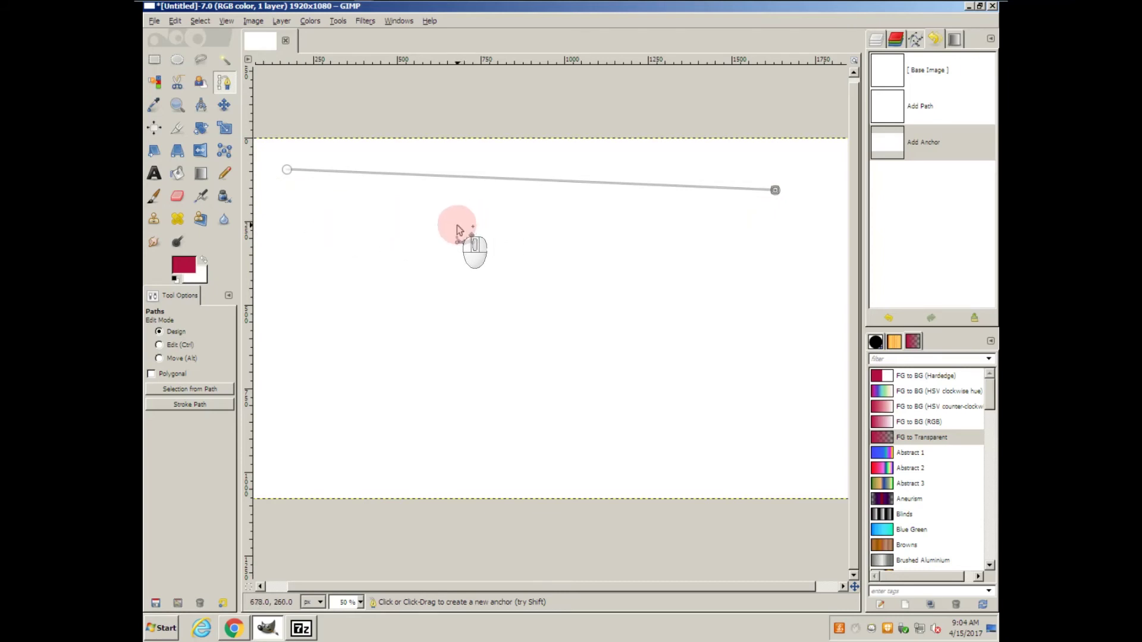
{"action": "left_click", "coordinate": [175, 22]}
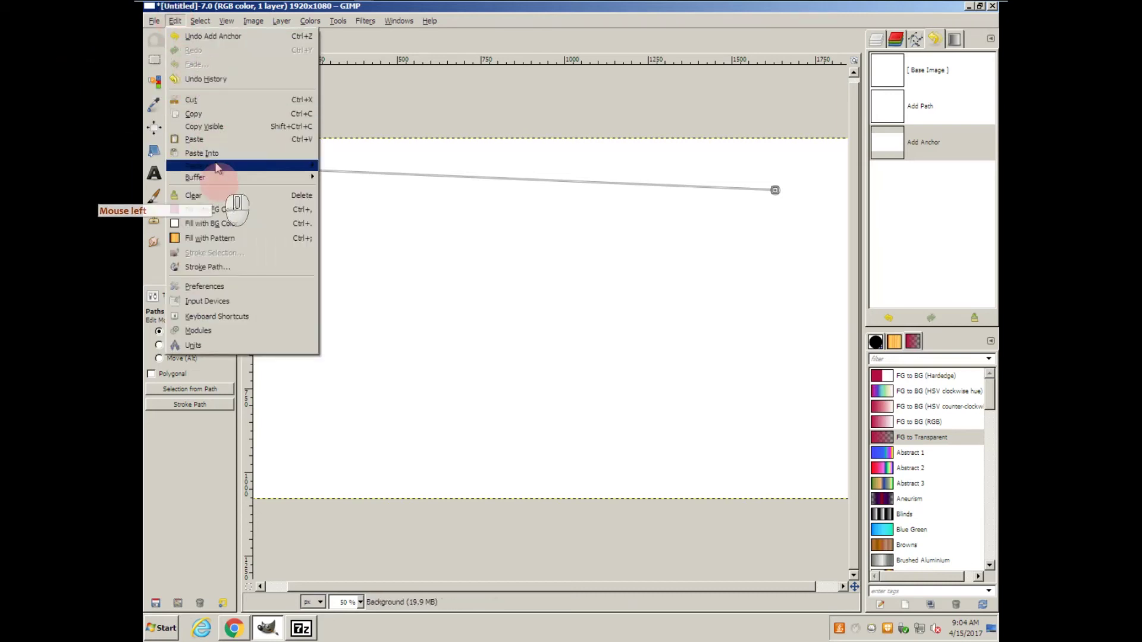
Step: Stroke the path as a solid crimson line about 17 px wide
{"action": "left_click", "coordinate": [225, 268]}
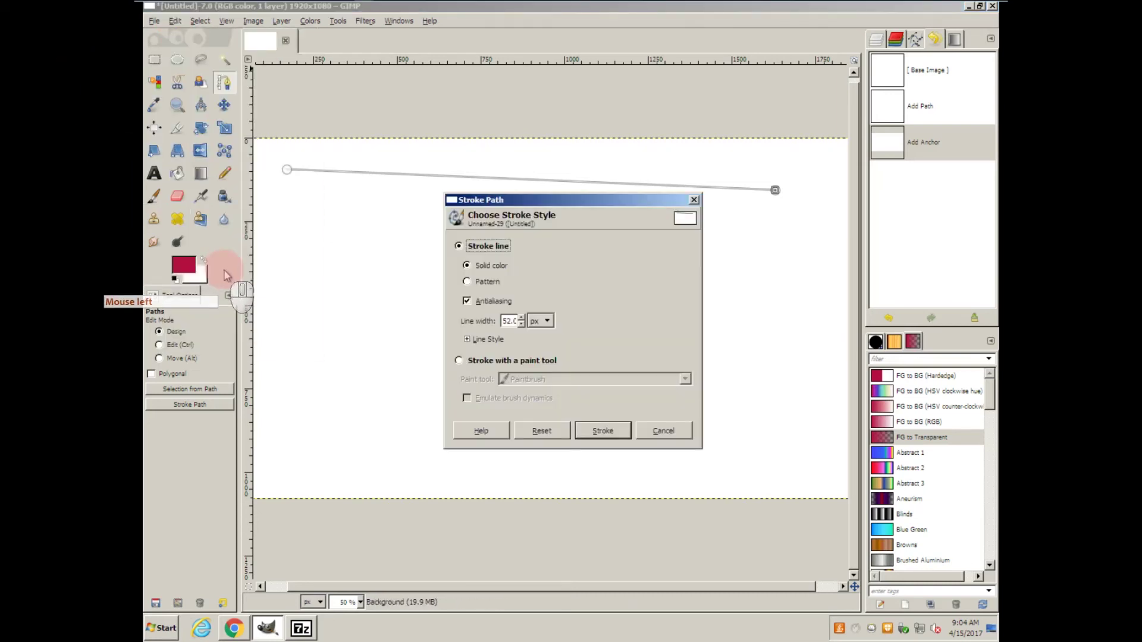
{"action": "left_click", "coordinate": [498, 266]}
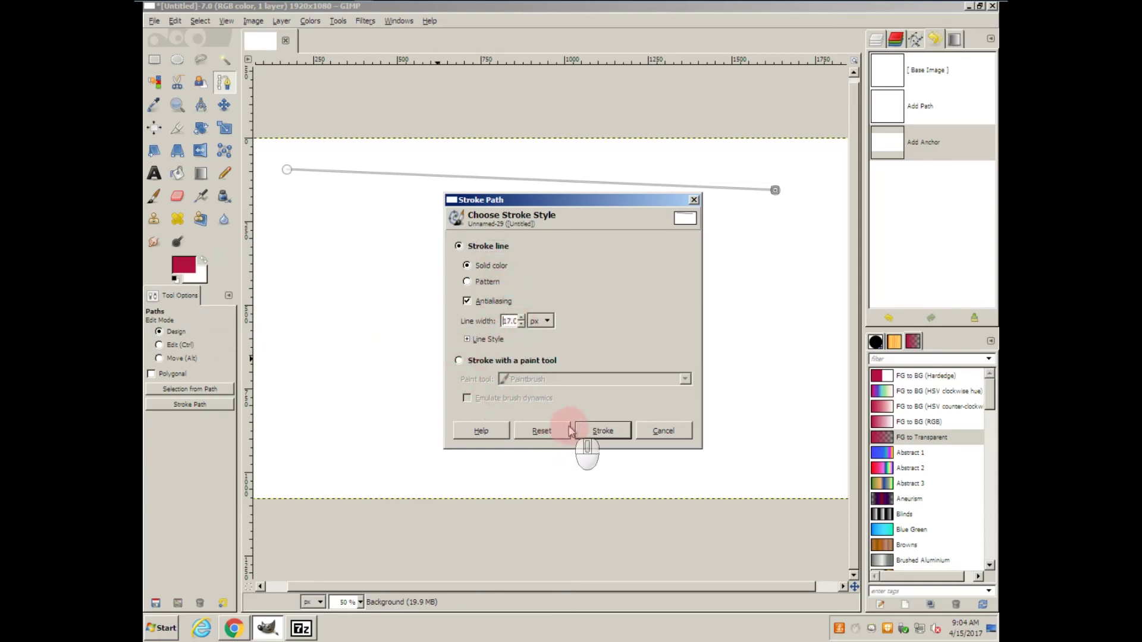
{"action": "left_click", "coordinate": [599, 434]}
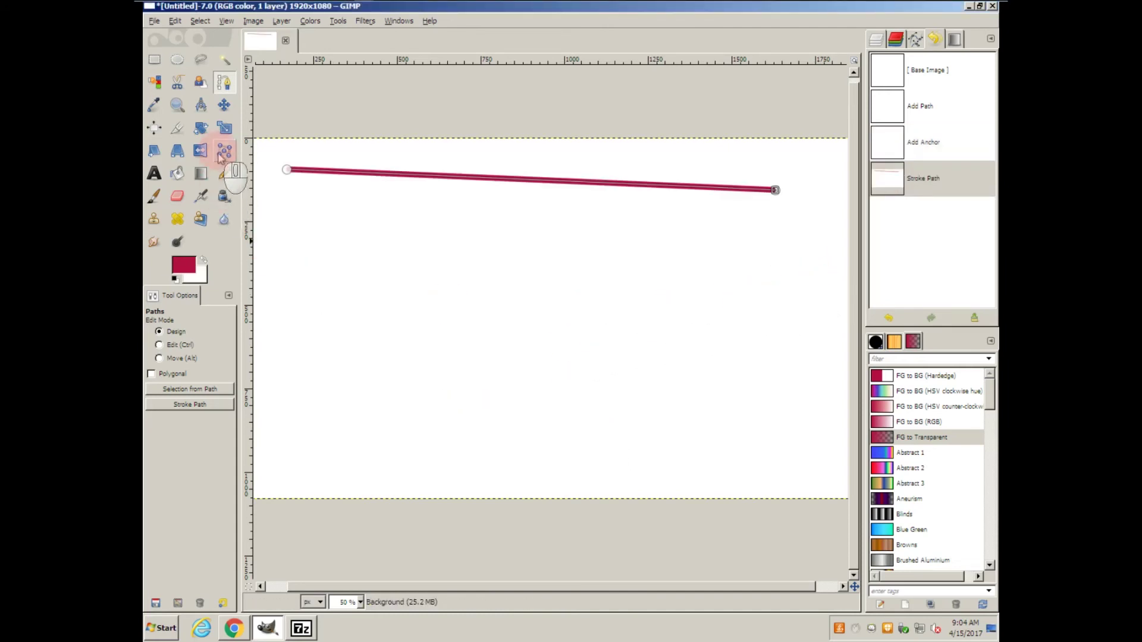
{"action": "left_click", "coordinate": [224, 106]}
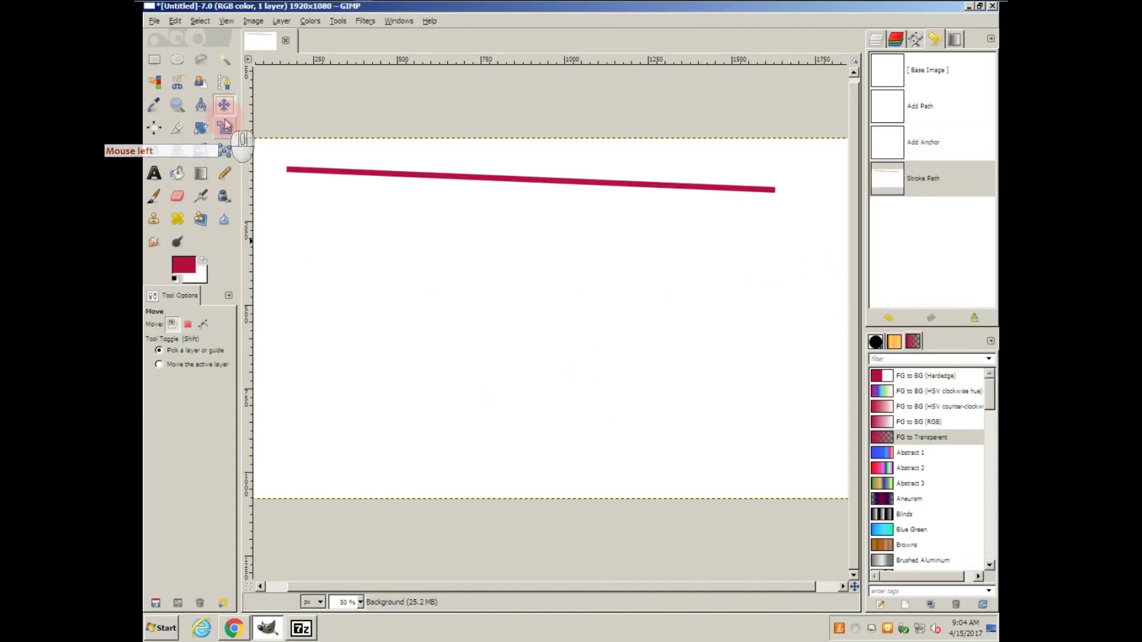
Step: Draw a three-anchor angled path below the line and drag its first anchor right and down
{"action": "left_click", "coordinate": [224, 82]}
{"action": "left_click", "coordinate": [298, 264]}
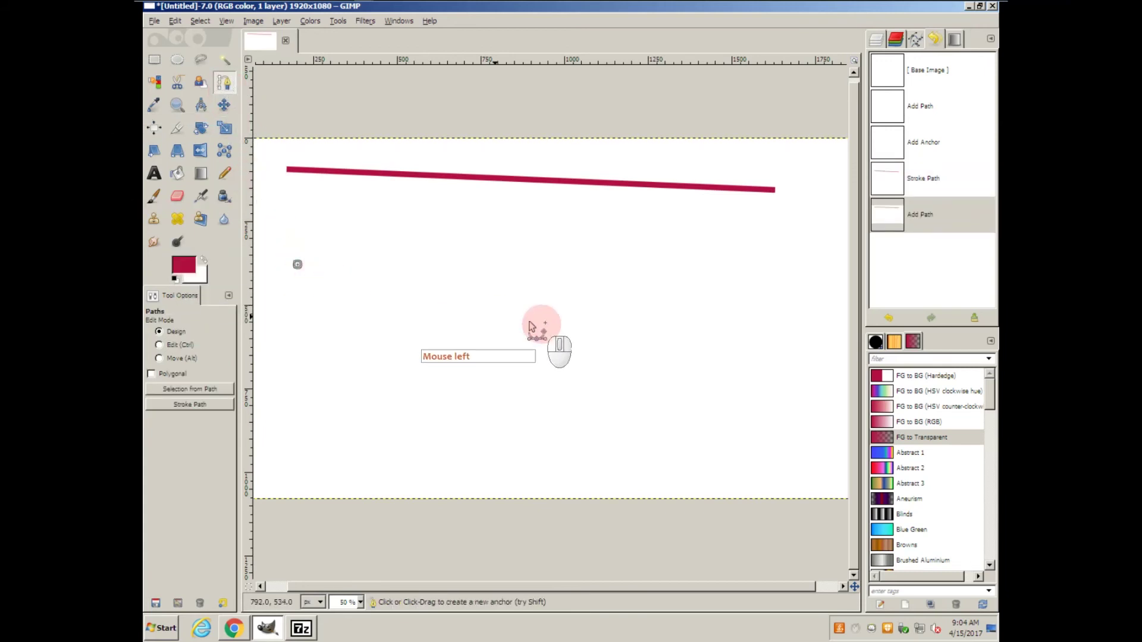
{"action": "left_click", "coordinate": [707, 332]}
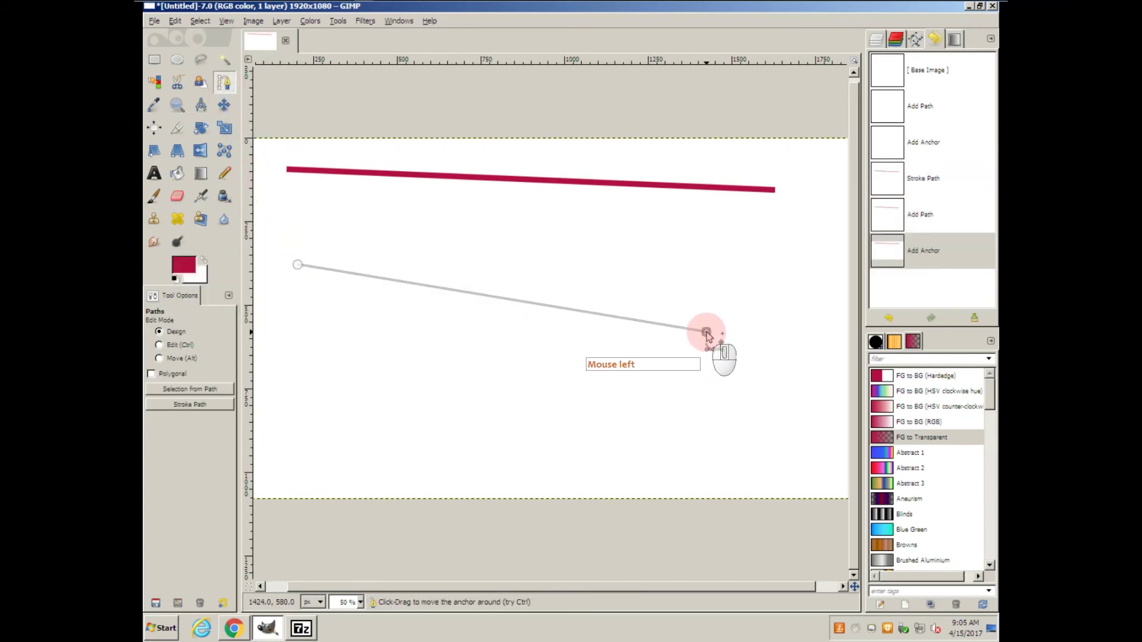
{"action": "left_click", "coordinate": [474, 411]}
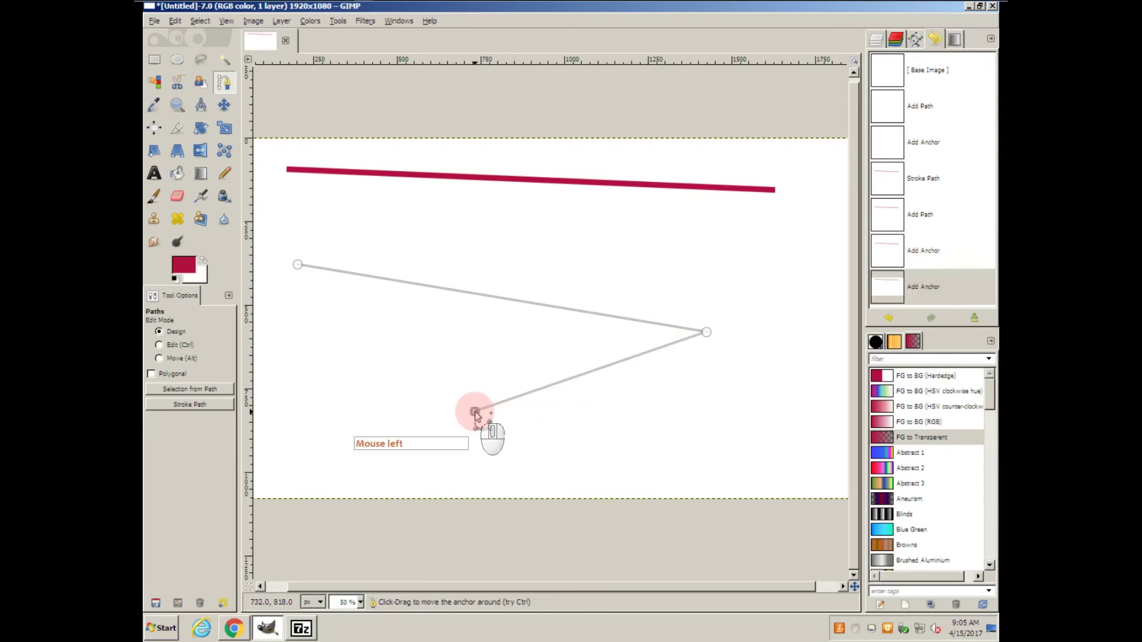
{"action": "left_click", "coordinate": [298, 266]}
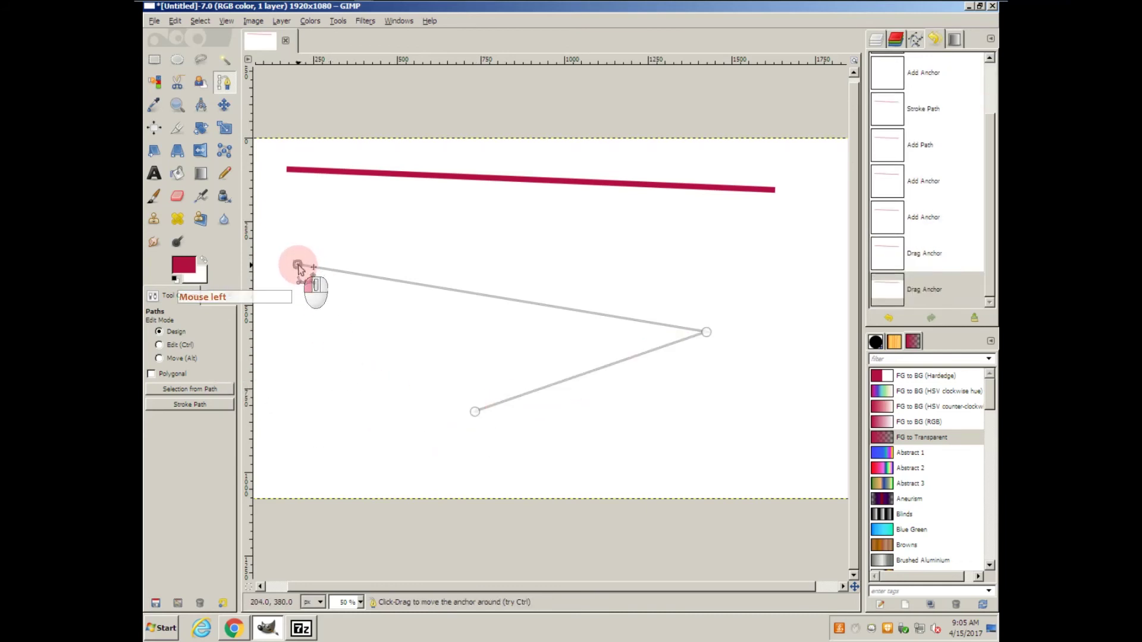
{"action": "left_click_drag", "start_coordinate": [299, 265], "coordinate": [387, 346]}
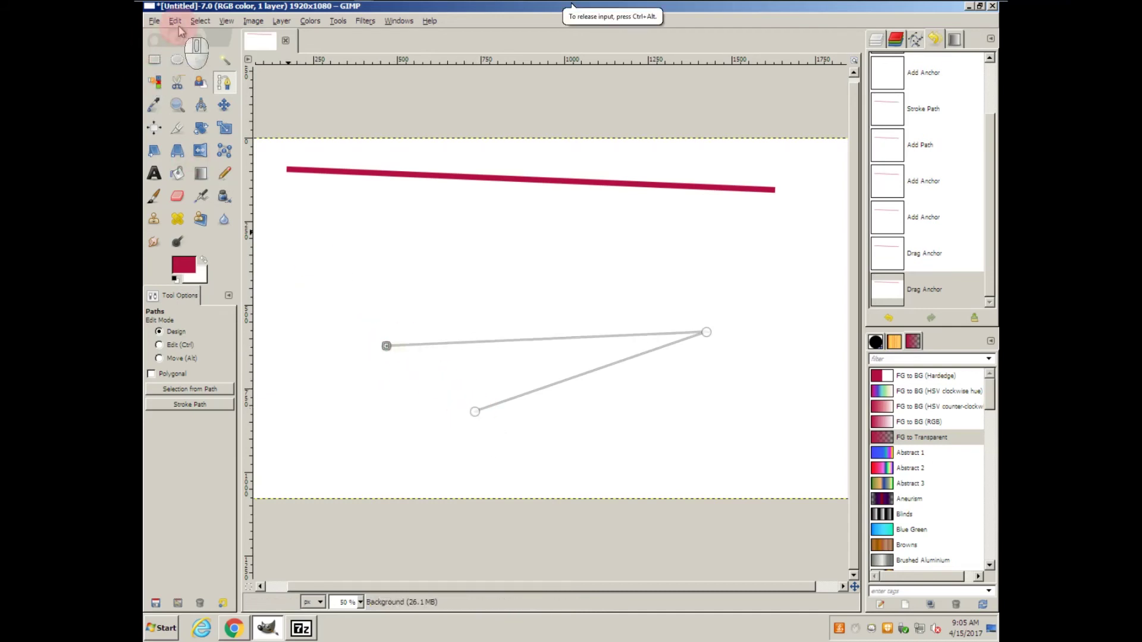
{"action": "left_click", "coordinate": [175, 21]}
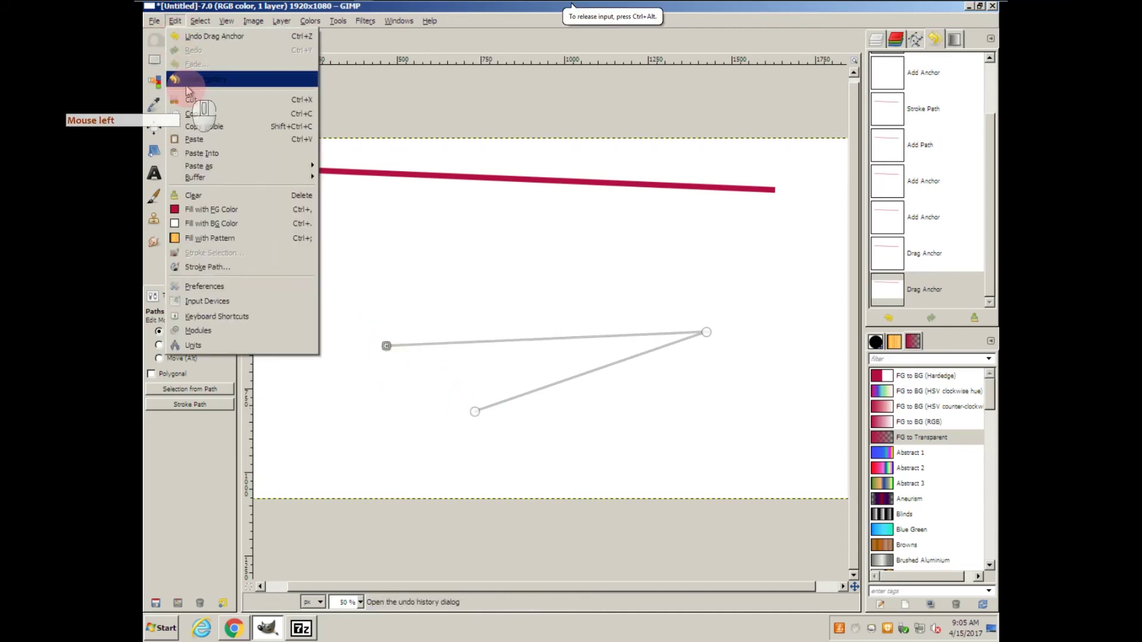
Step: Stroke the angled path as a crimson line and switch to the Move tool
{"action": "left_click", "coordinate": [217, 267]}
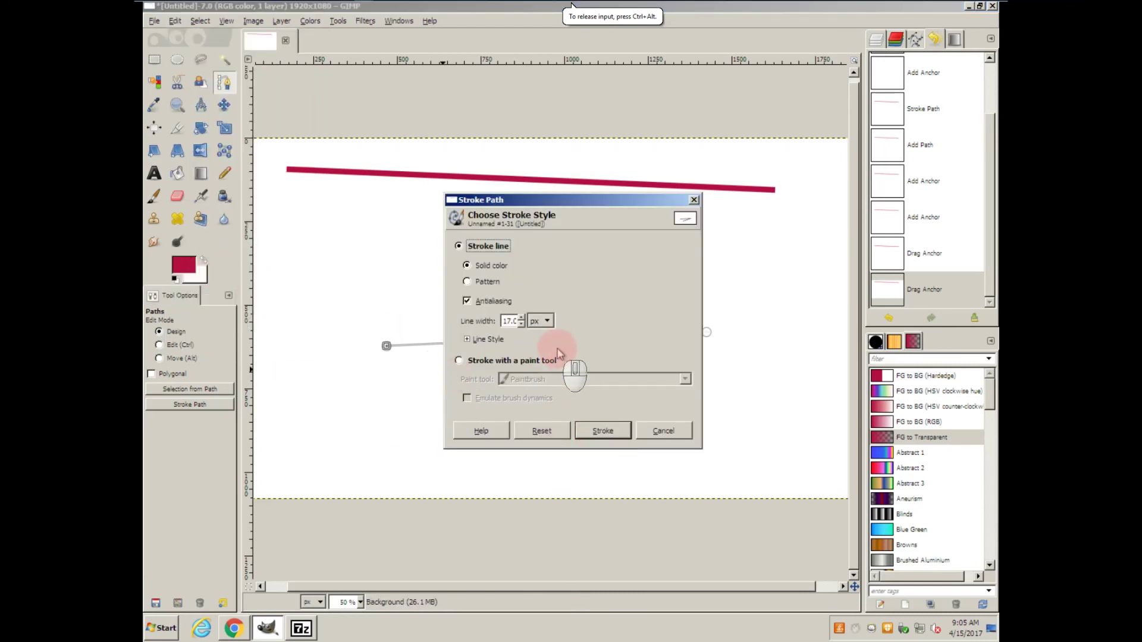
{"action": "left_click", "coordinate": [602, 432]}
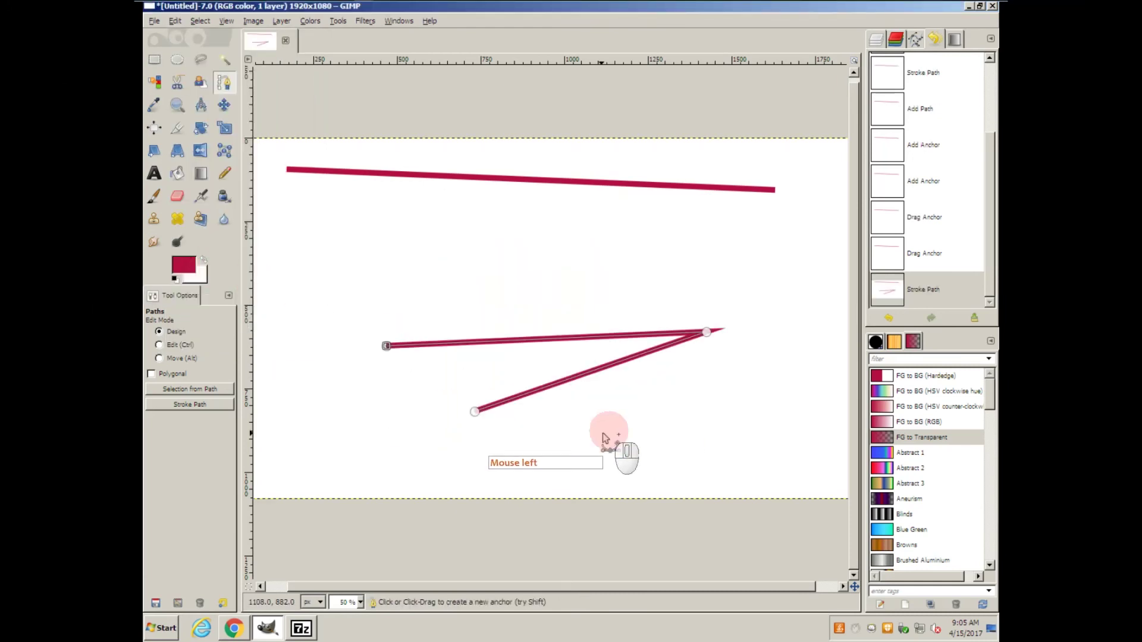
{"action": "left_click", "coordinate": [224, 105]}
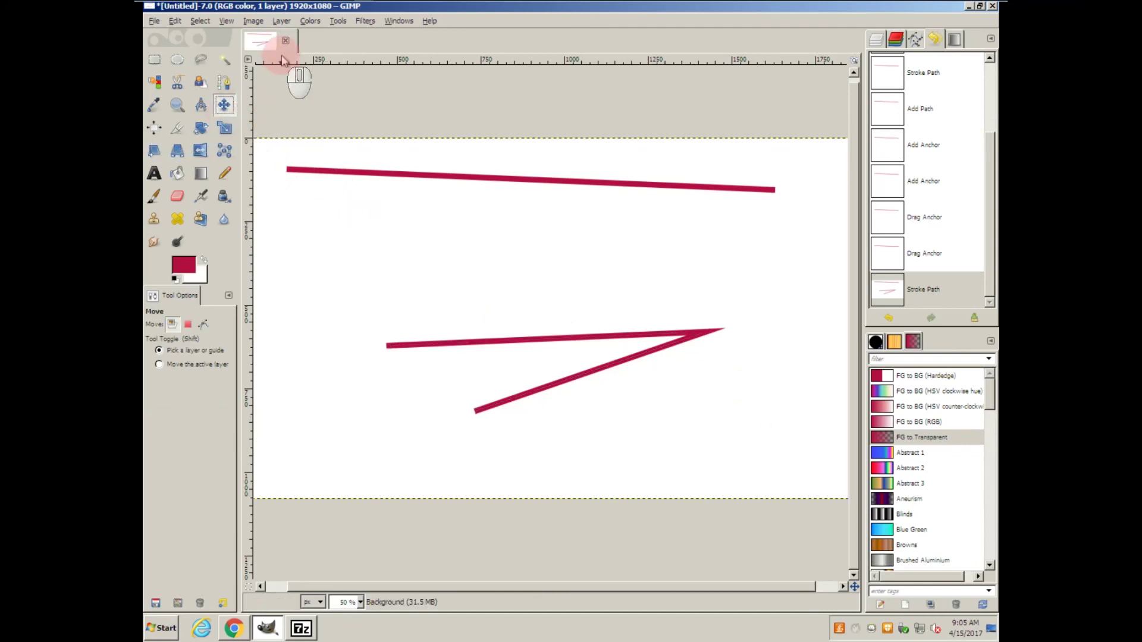
{"action": "scroll", "coordinate": [938, 114], "scroll_direction": "up", "scroll_amount": 3}
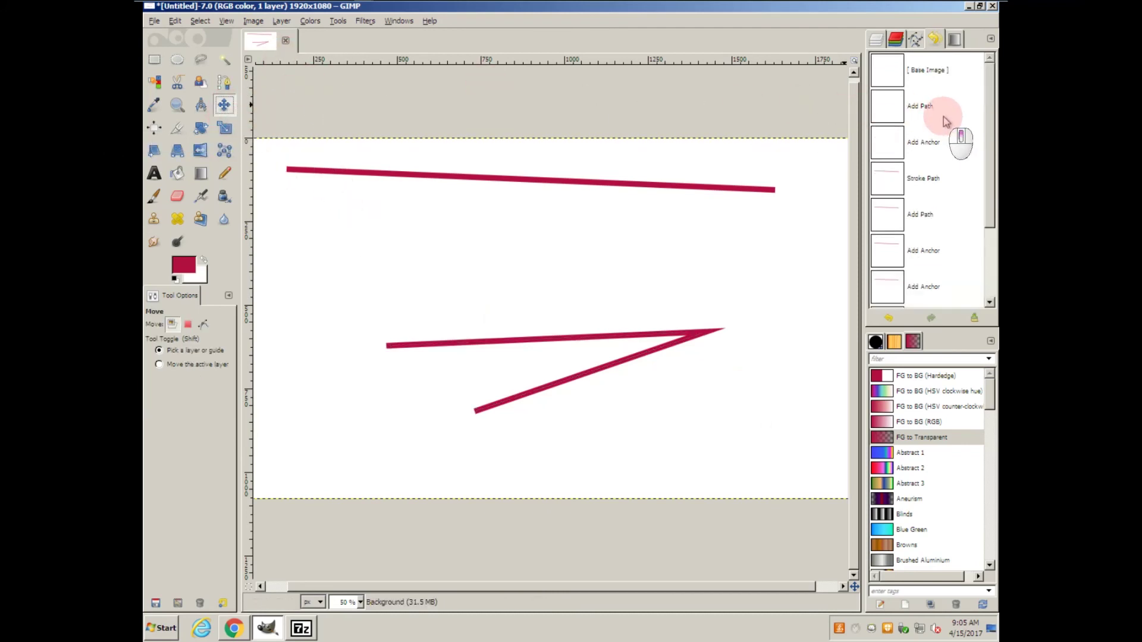
Step: Revert to the blank image and select an 18 × 1194 px vertical strip near the centre
{"action": "left_click", "coordinate": [944, 74]}
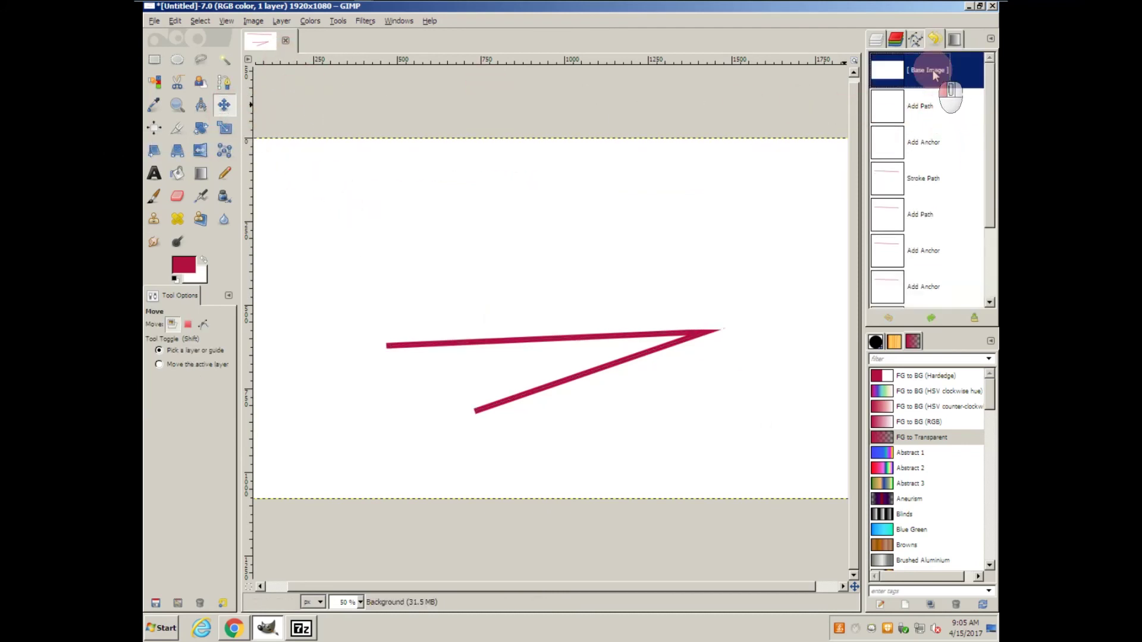
{"action": "left_click", "coordinate": [155, 59]}
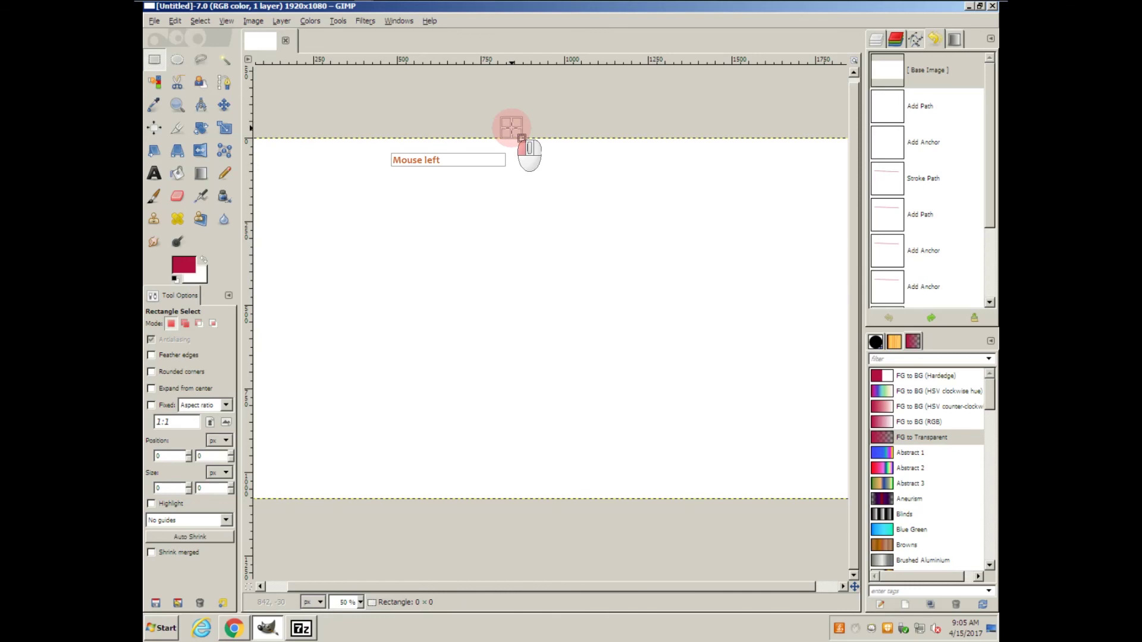
{"action": "mouse_move", "coordinate": [512, 127]}
{"action": "left_mouse_down"}
{"action": "mouse_move", "coordinate": [530, 182]}
{"action": "mouse_move", "coordinate": [538, 387]}
{"action": "mouse_move", "coordinate": [537, 520]}
{"action": "mouse_move", "coordinate": [518, 528]}
{"action": "left_mouse_up"}
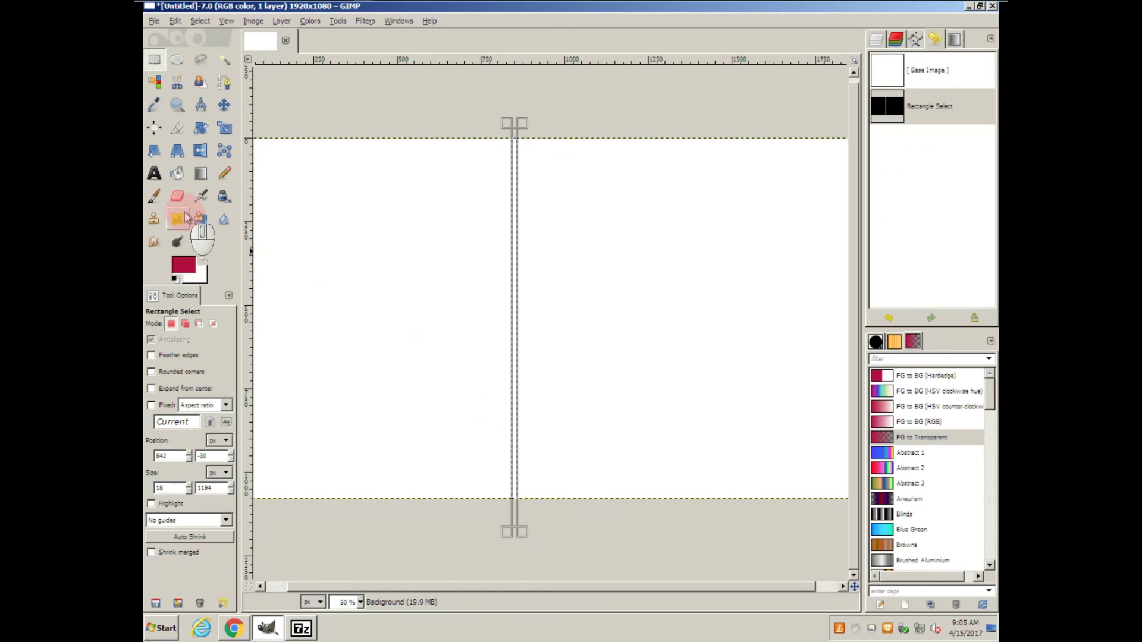
{"action": "left_click", "coordinate": [177, 173]}
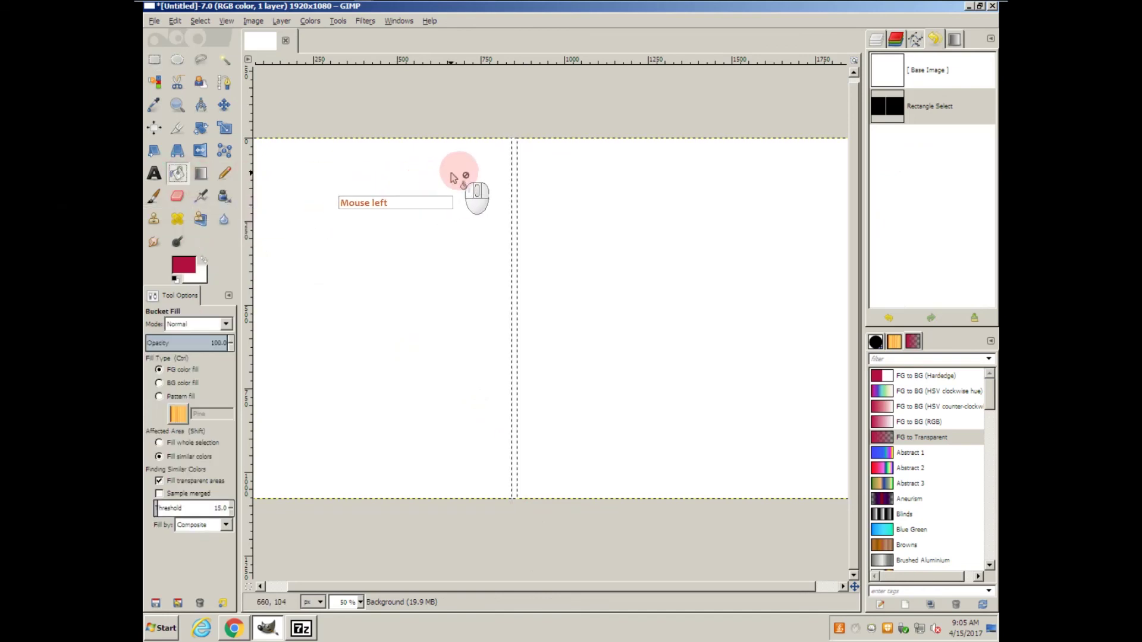
Step: Bucket-fill the thin vertical strip with crimson, then deselect with Select > None
{"action": "left_click", "coordinate": [513, 169]}
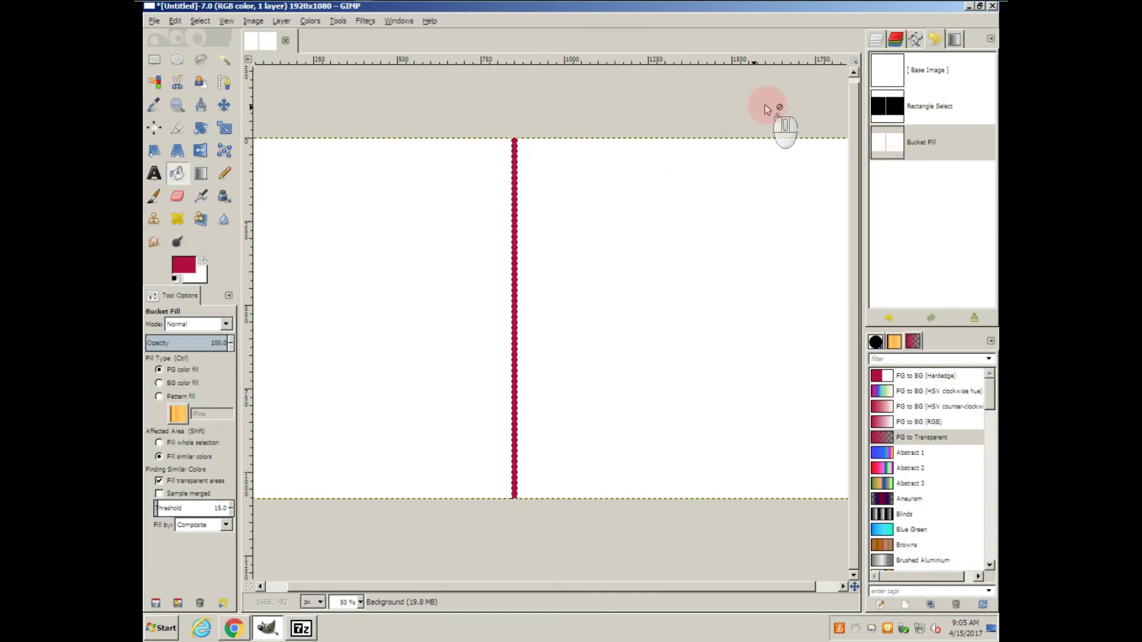
{"action": "left_click", "coordinate": [201, 23]}
{"action": "left_click", "coordinate": [205, 48]}
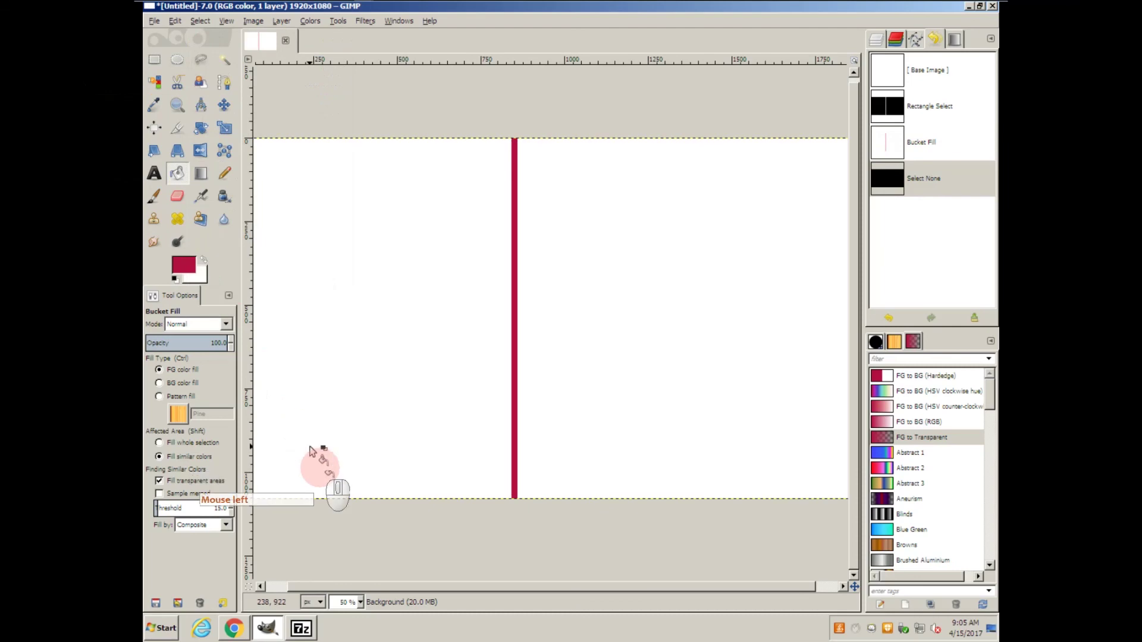